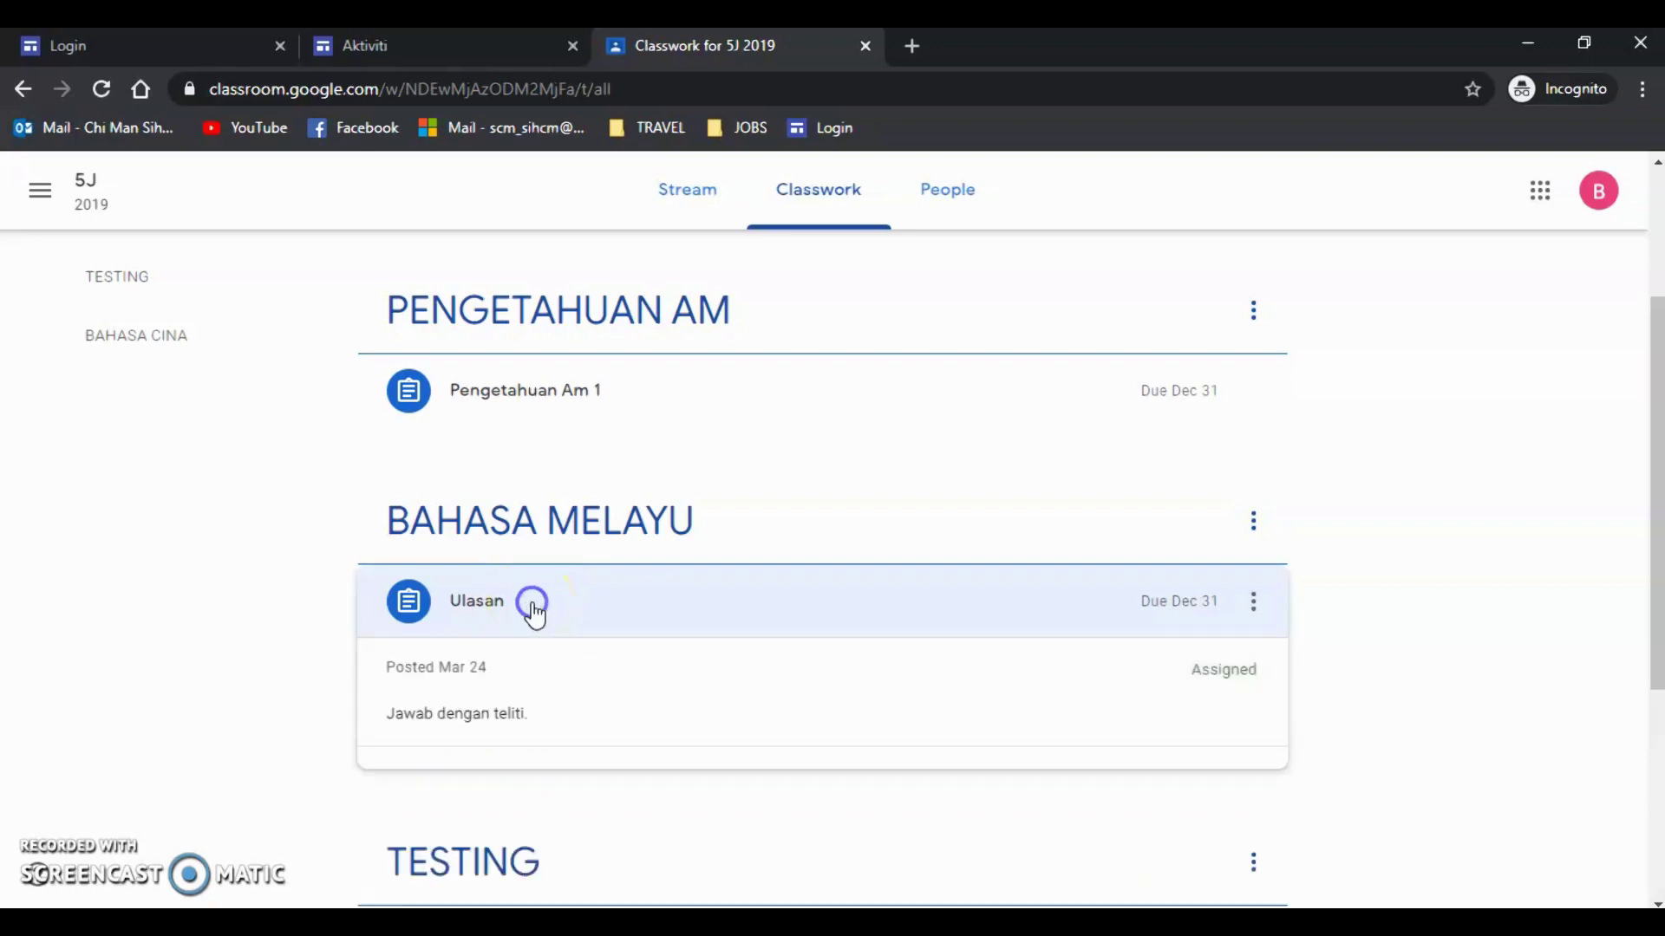
- Open the Google Docs attachment of the Ulasan assignment under BAHASA MELAYU
scroll(532, 617, "down", 1)
left_click(503, 545)
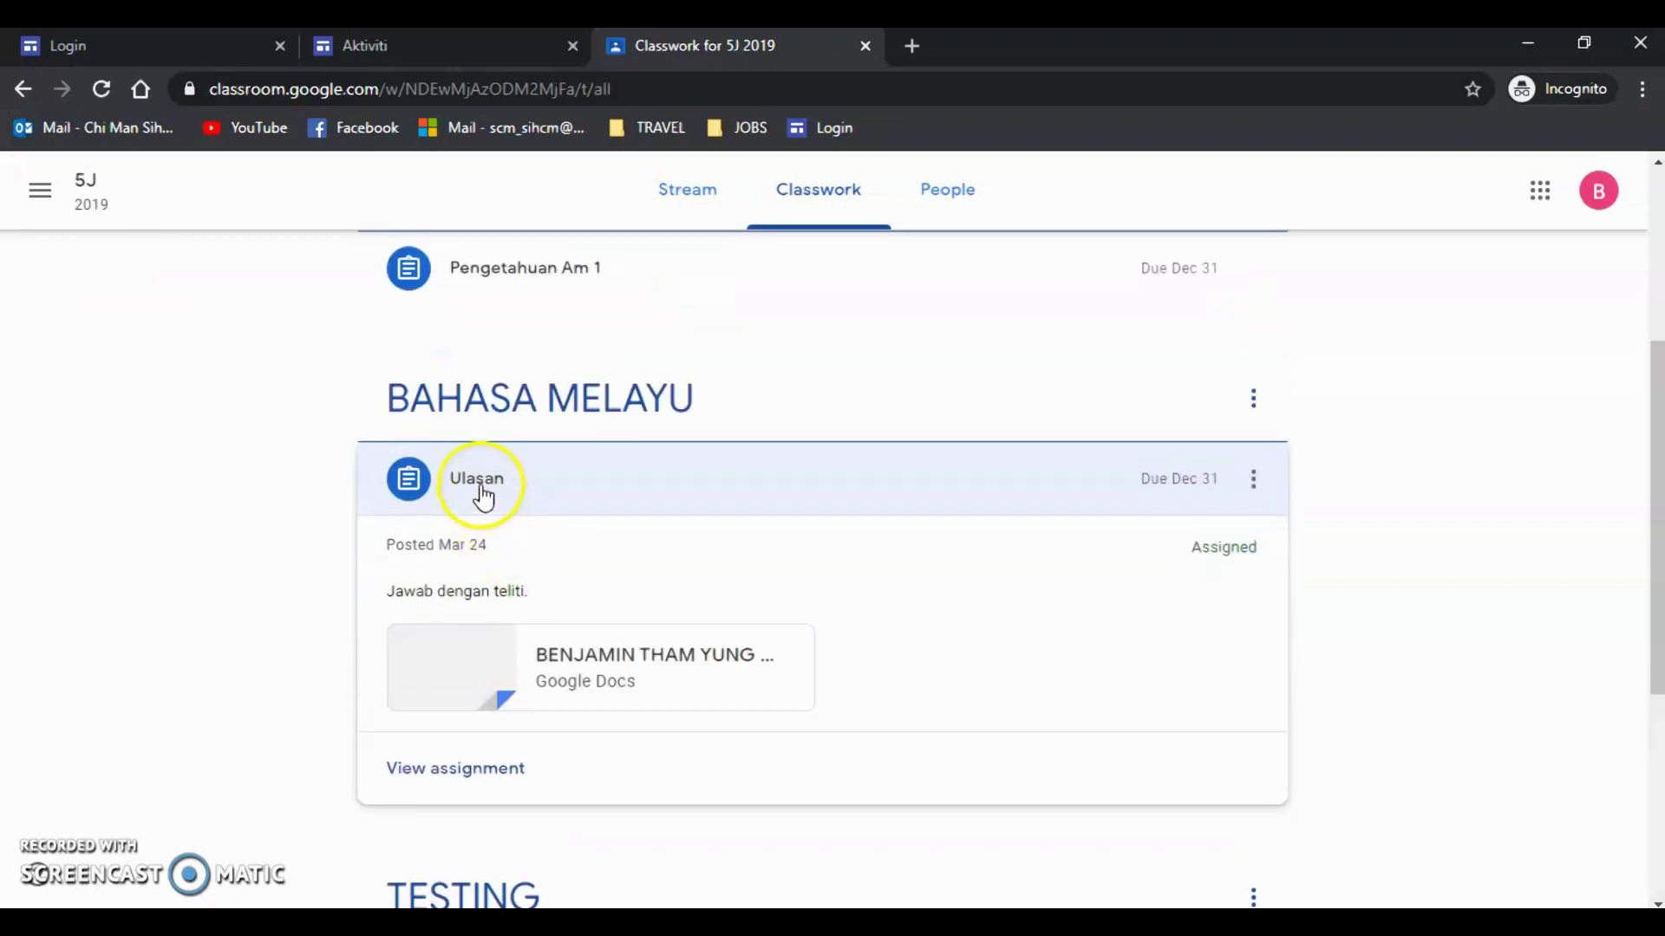
scroll(537, 520, "down", 1)
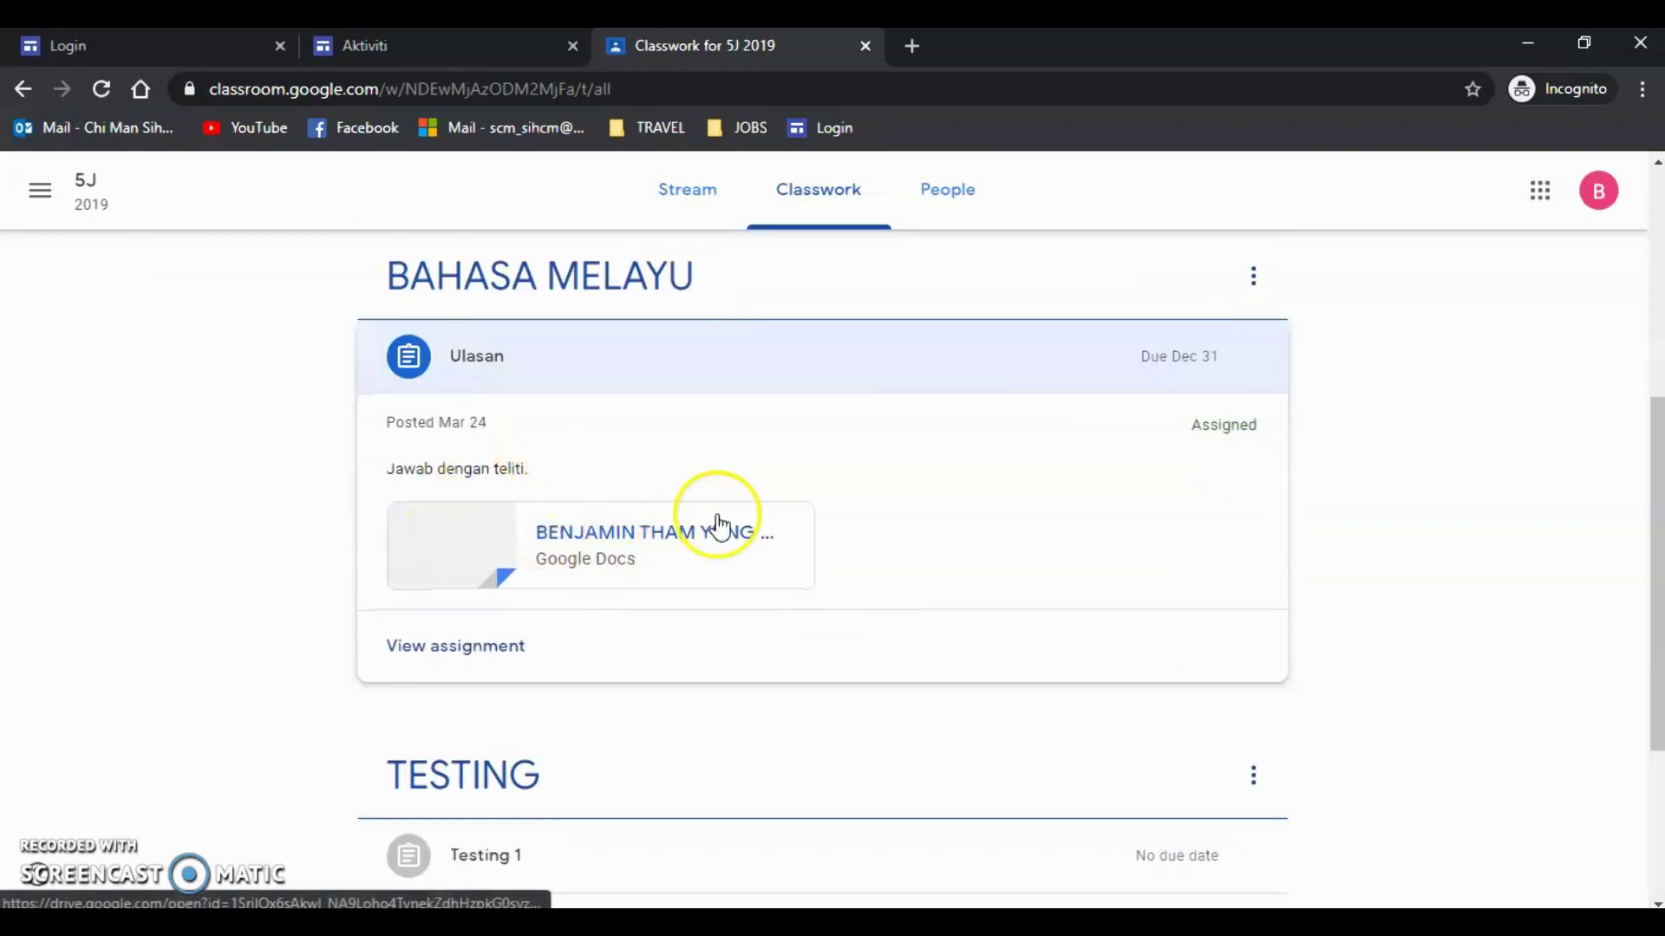
left_click(607, 535)
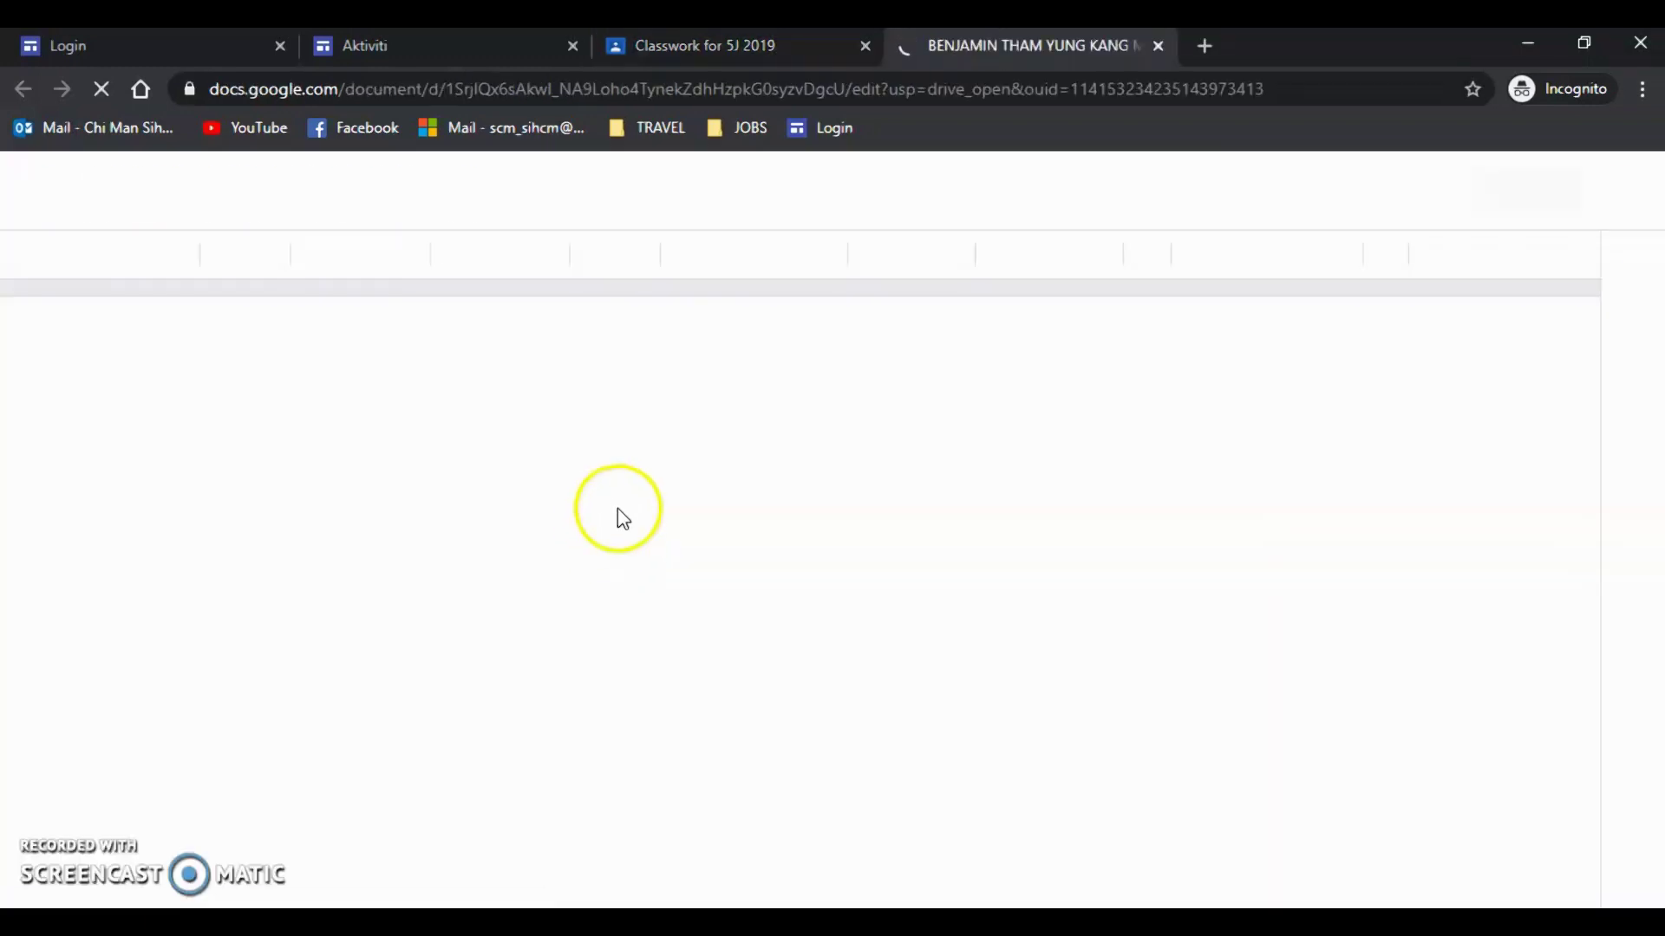
- Write the answer "ABCDEFG." below the question text in the document
left_click(584, 632)
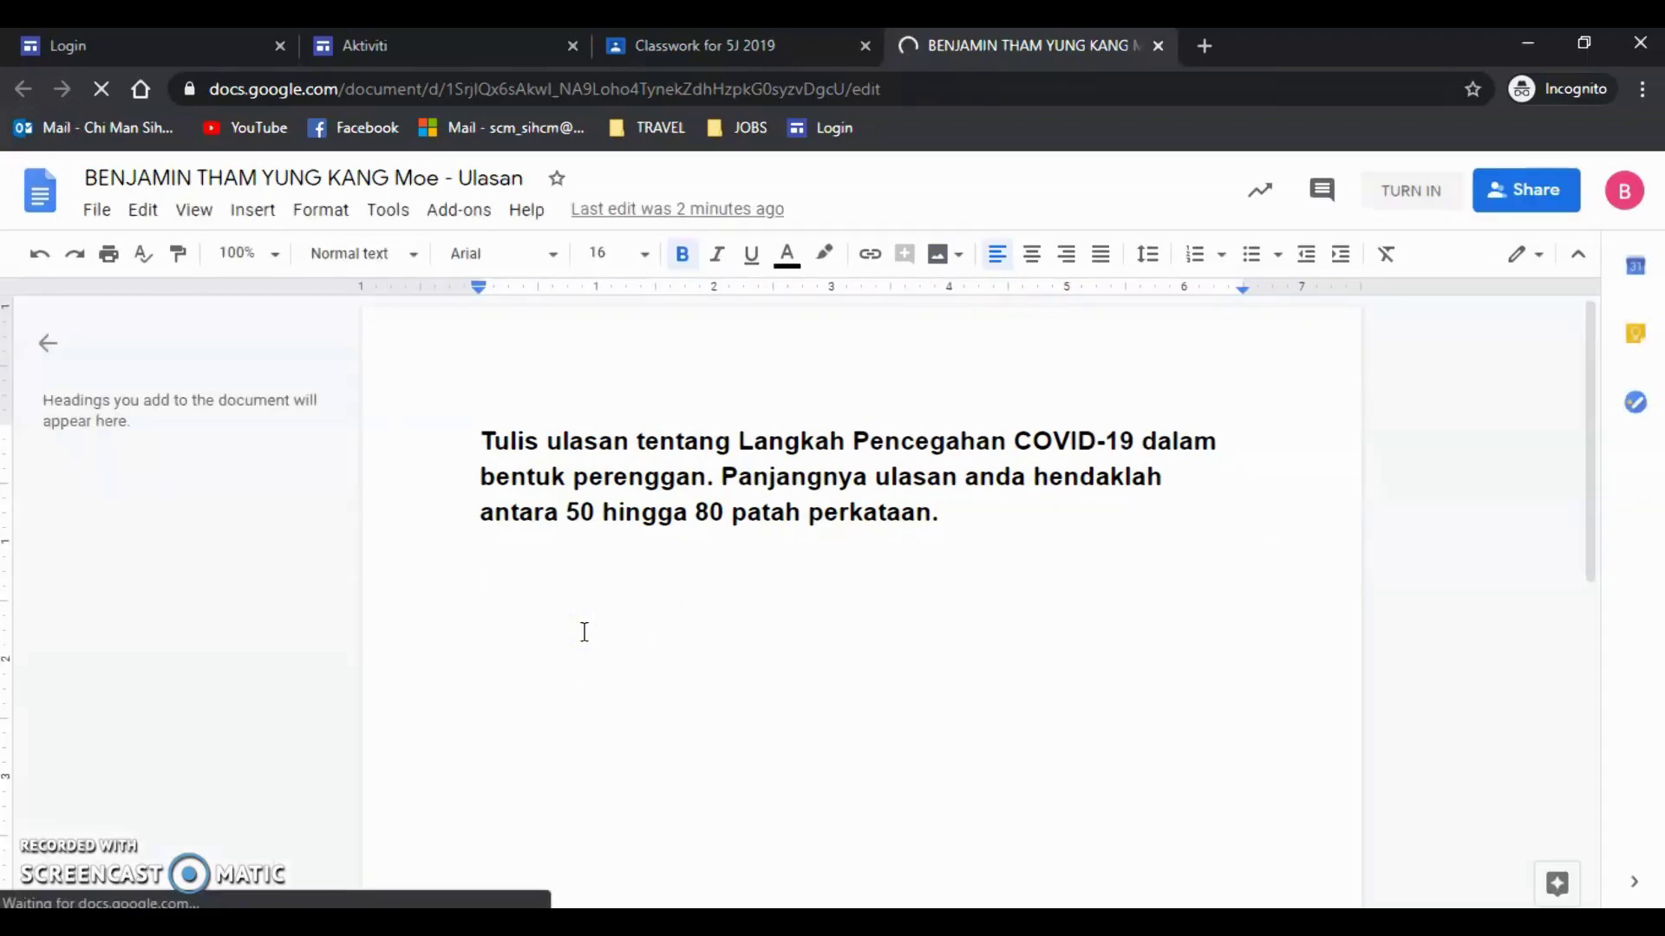
double_click(583, 631)
type("ABCDEFG")
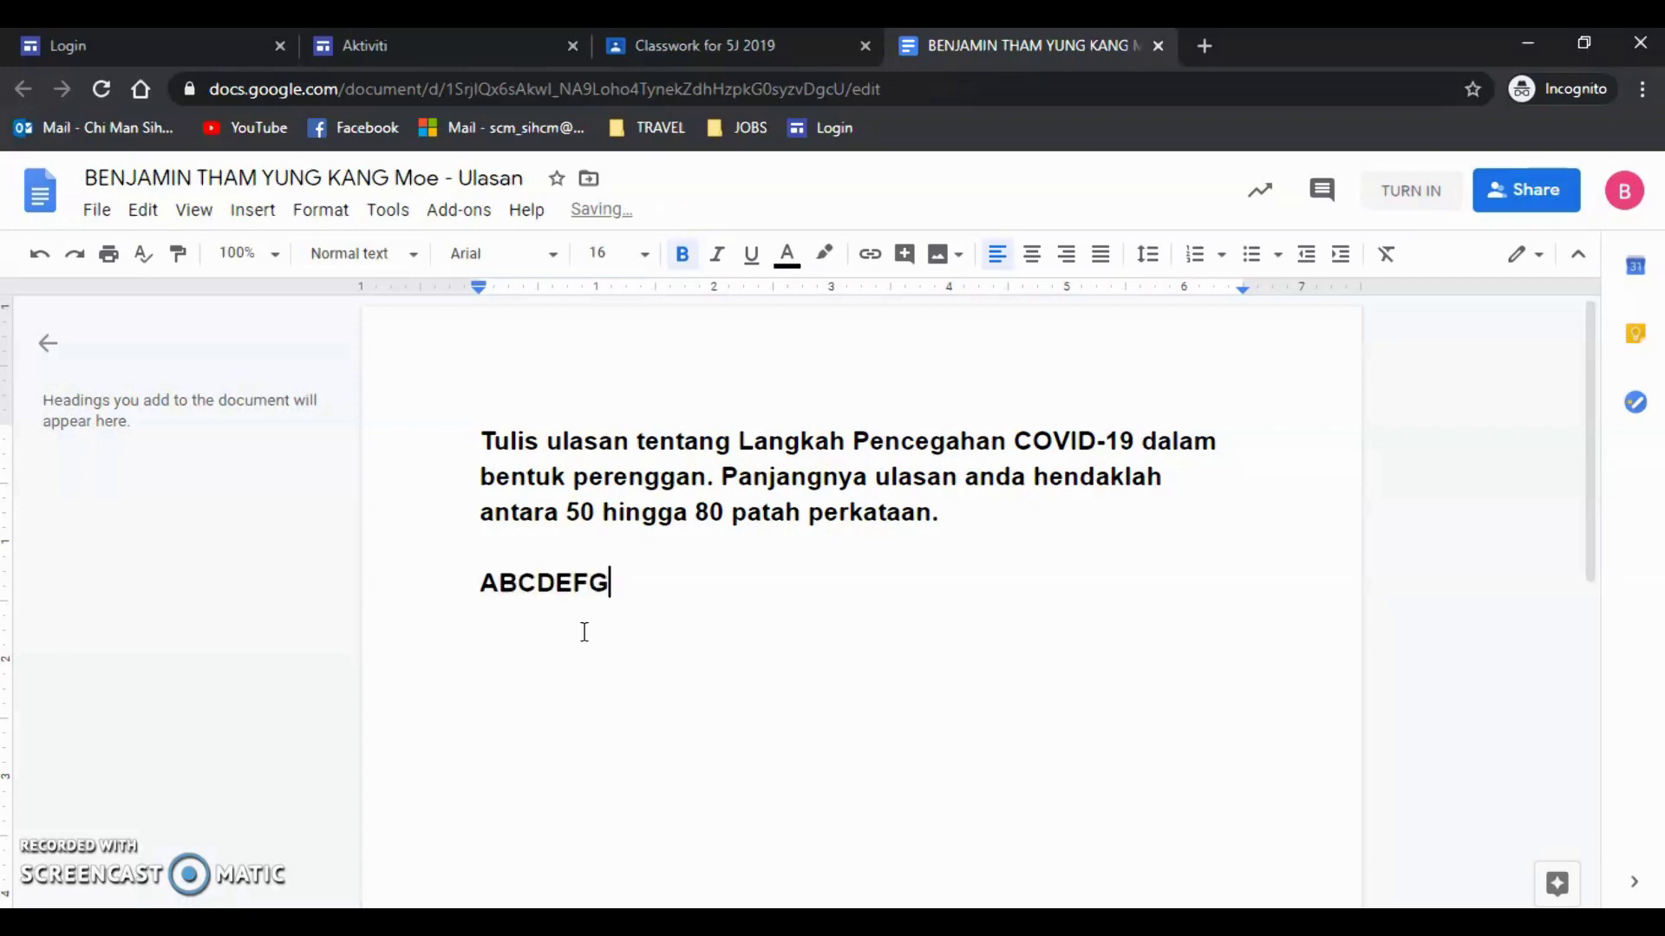
left_click_drag(478, 587, 610, 600)
left_click(640, 607)
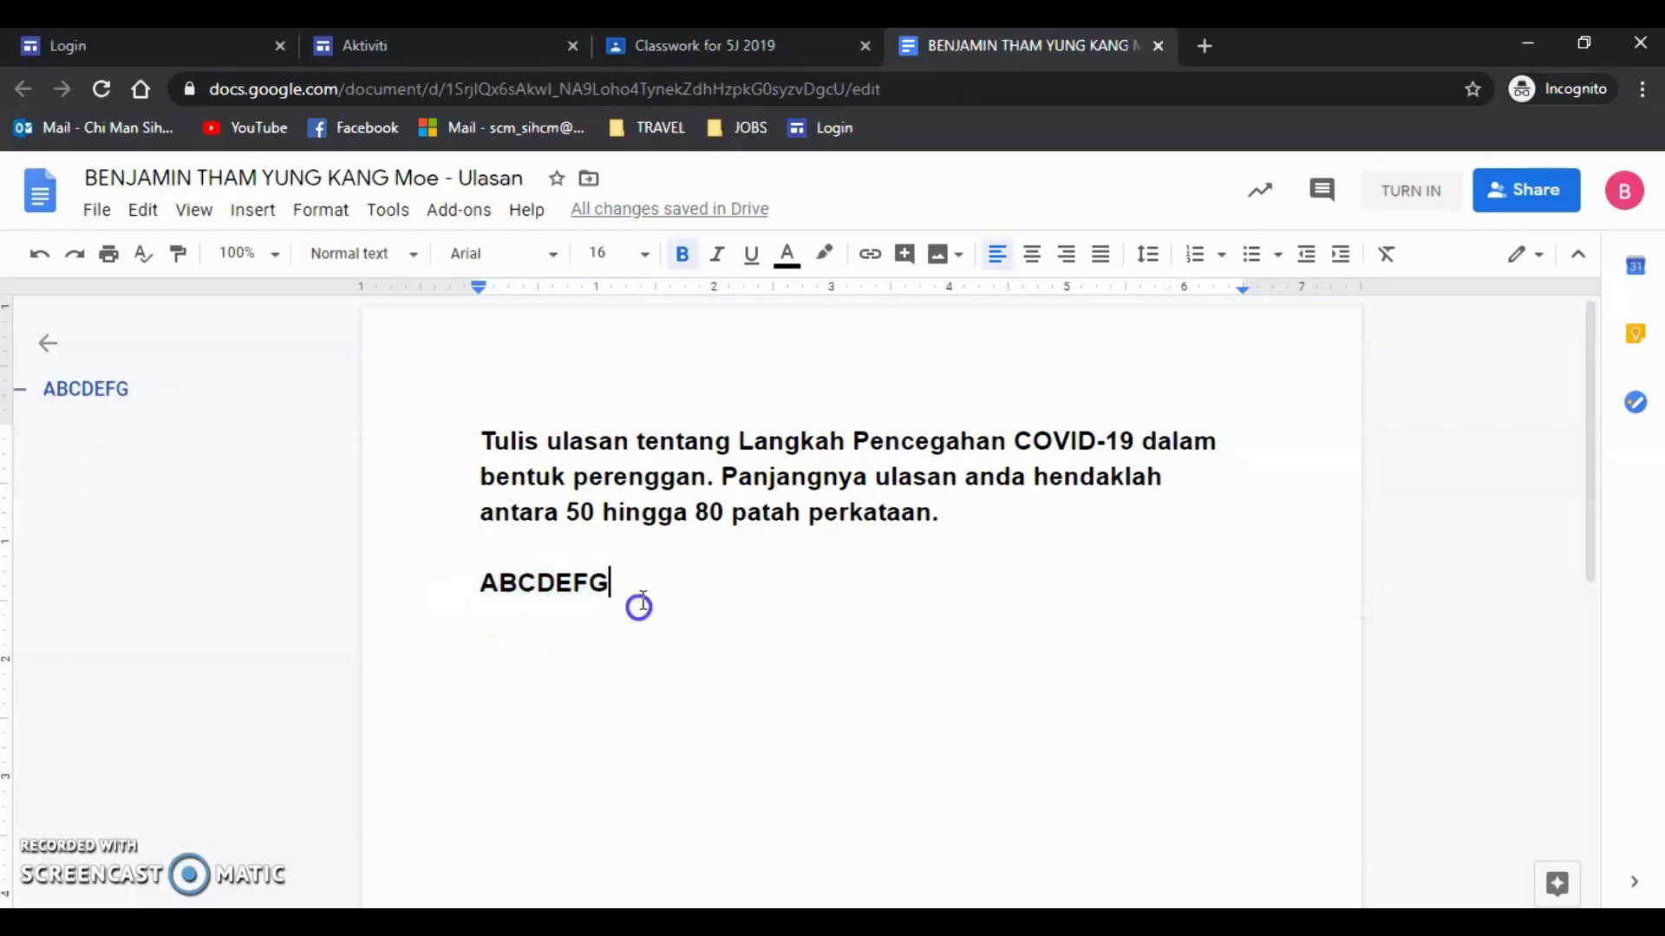
type(".")
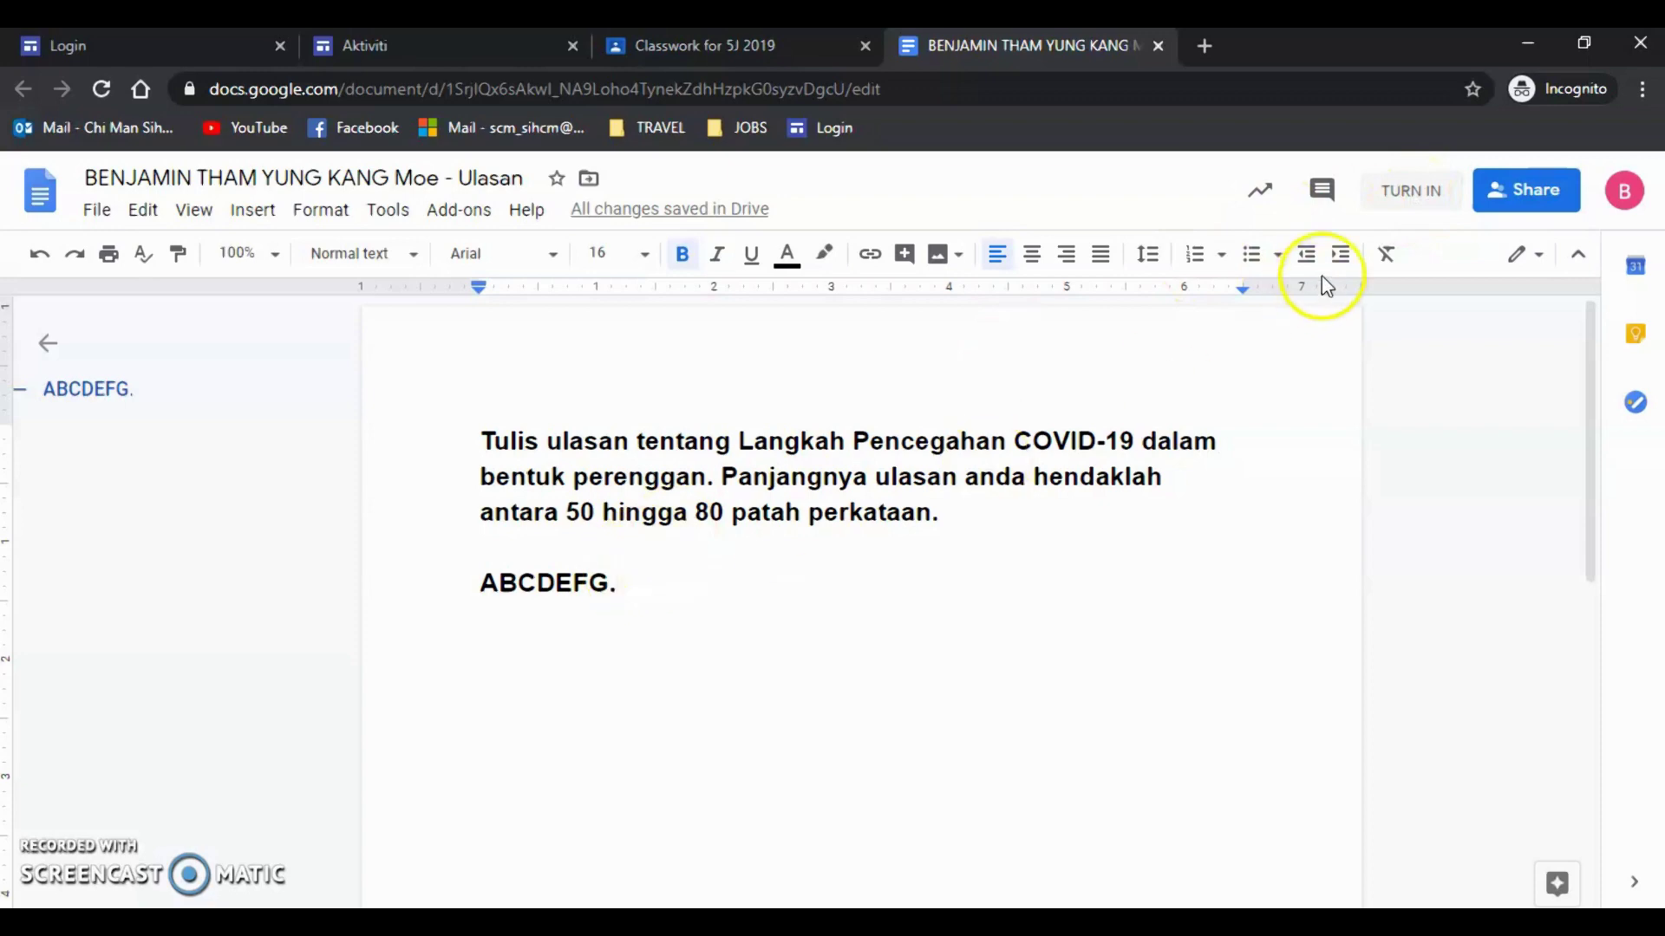
- Turn in the document for the Ulasan assignment, dismissing the "Turn it in" tip and confirming the submission
left_click(1412, 194)
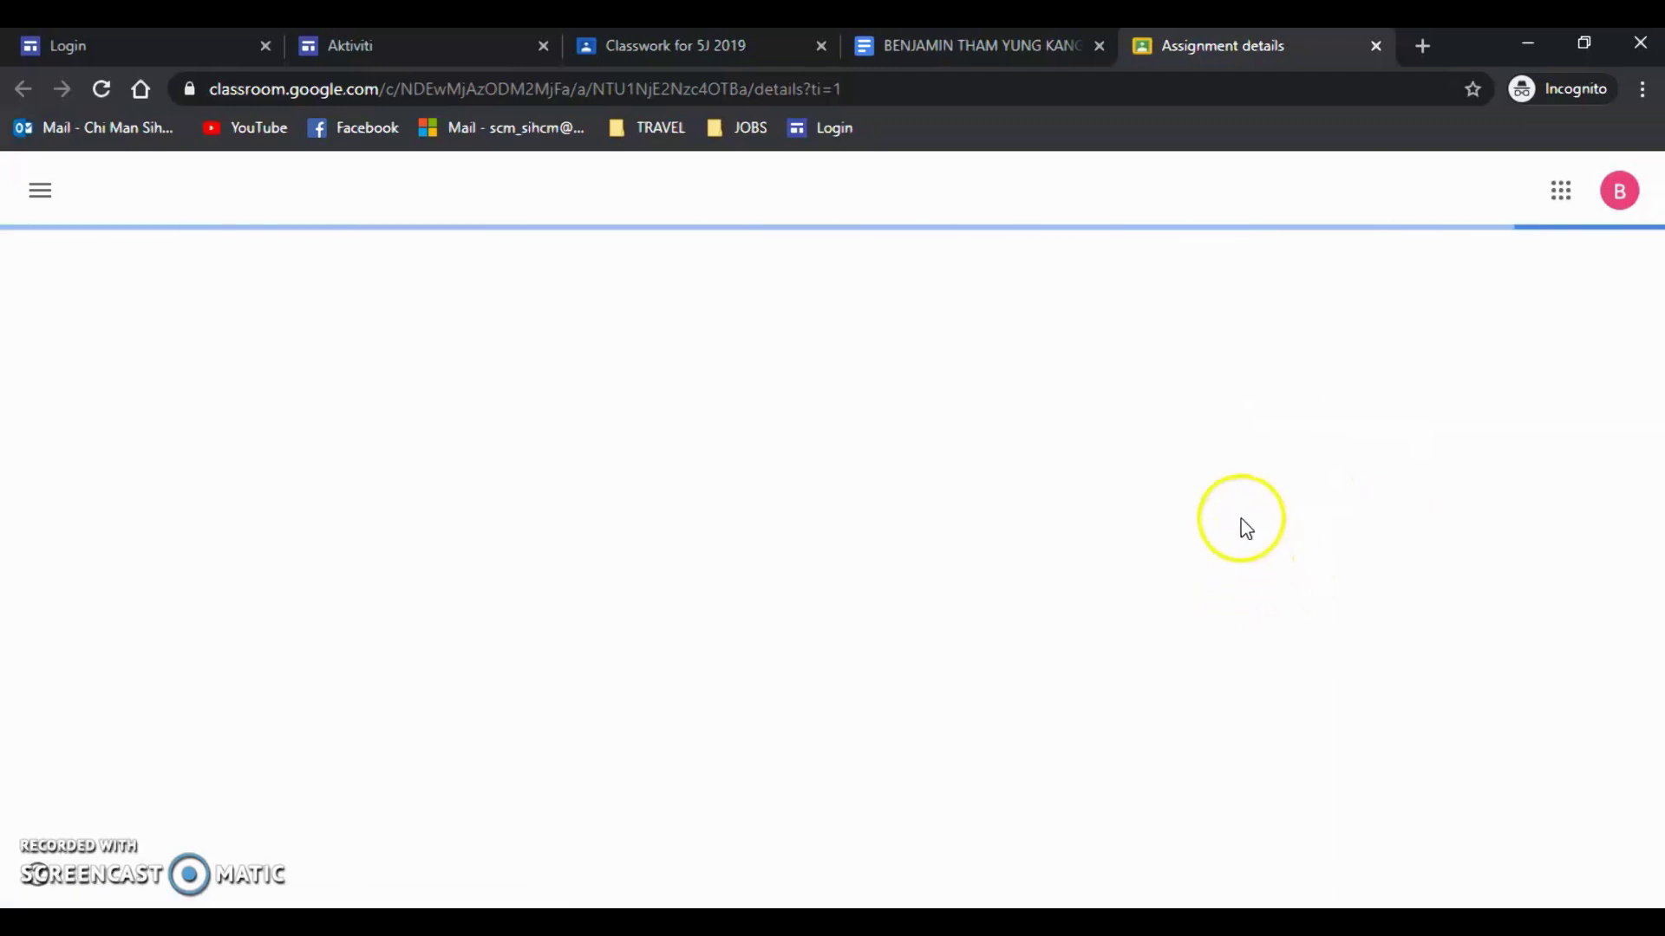
left_click(1270, 512)
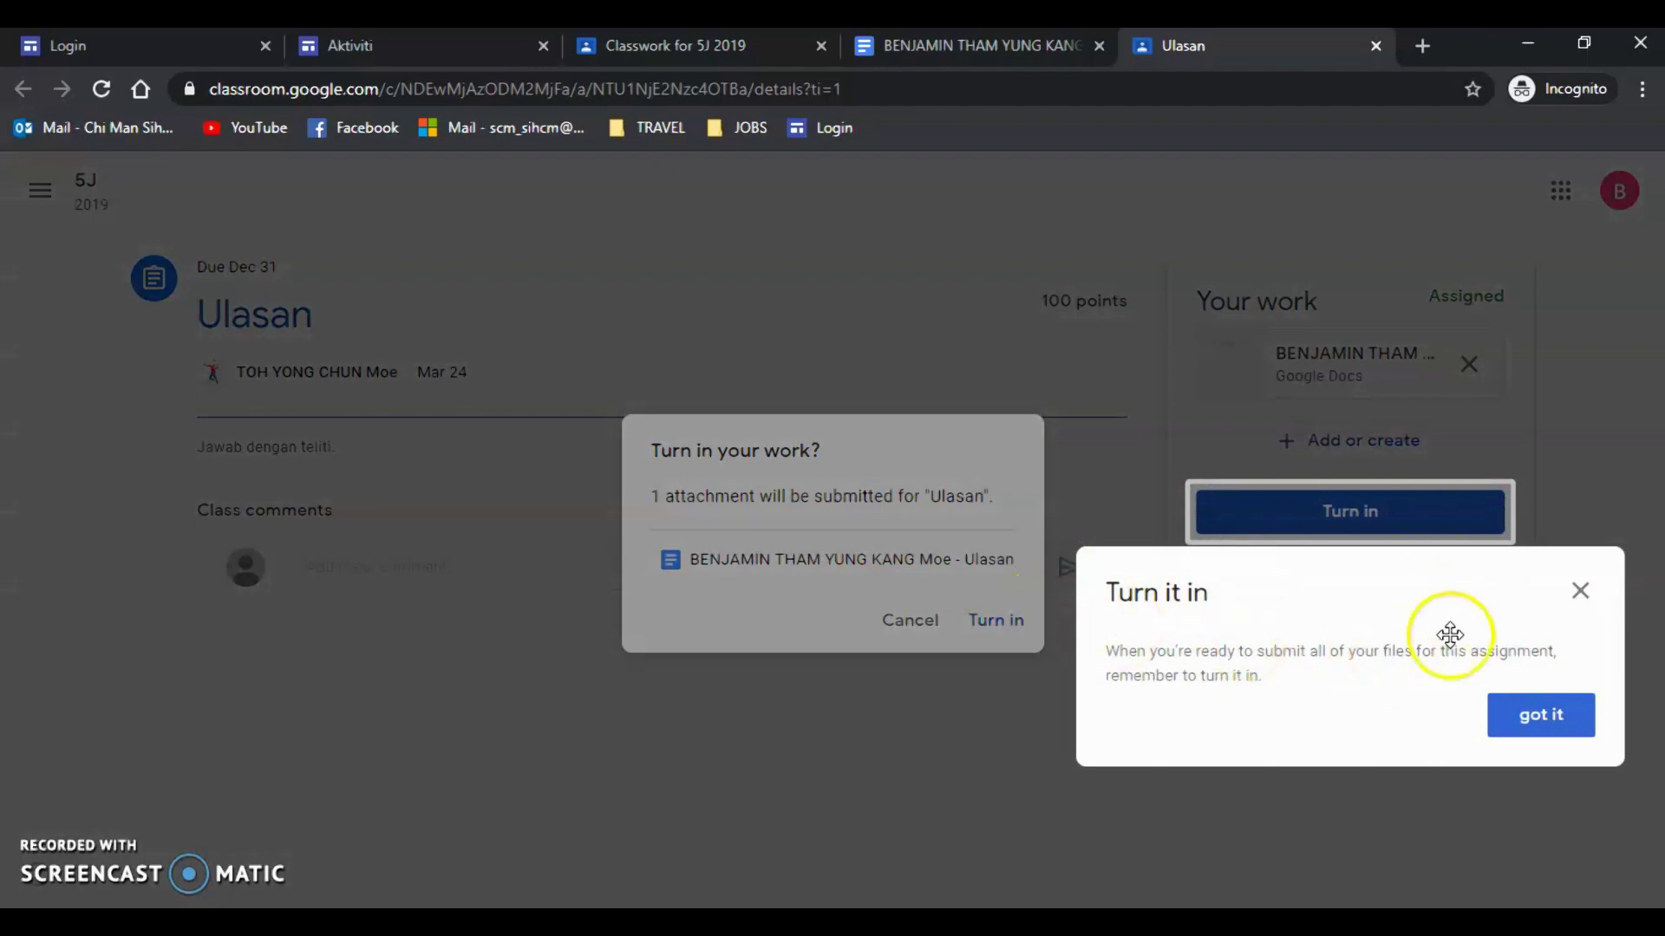
left_click(1580, 590)
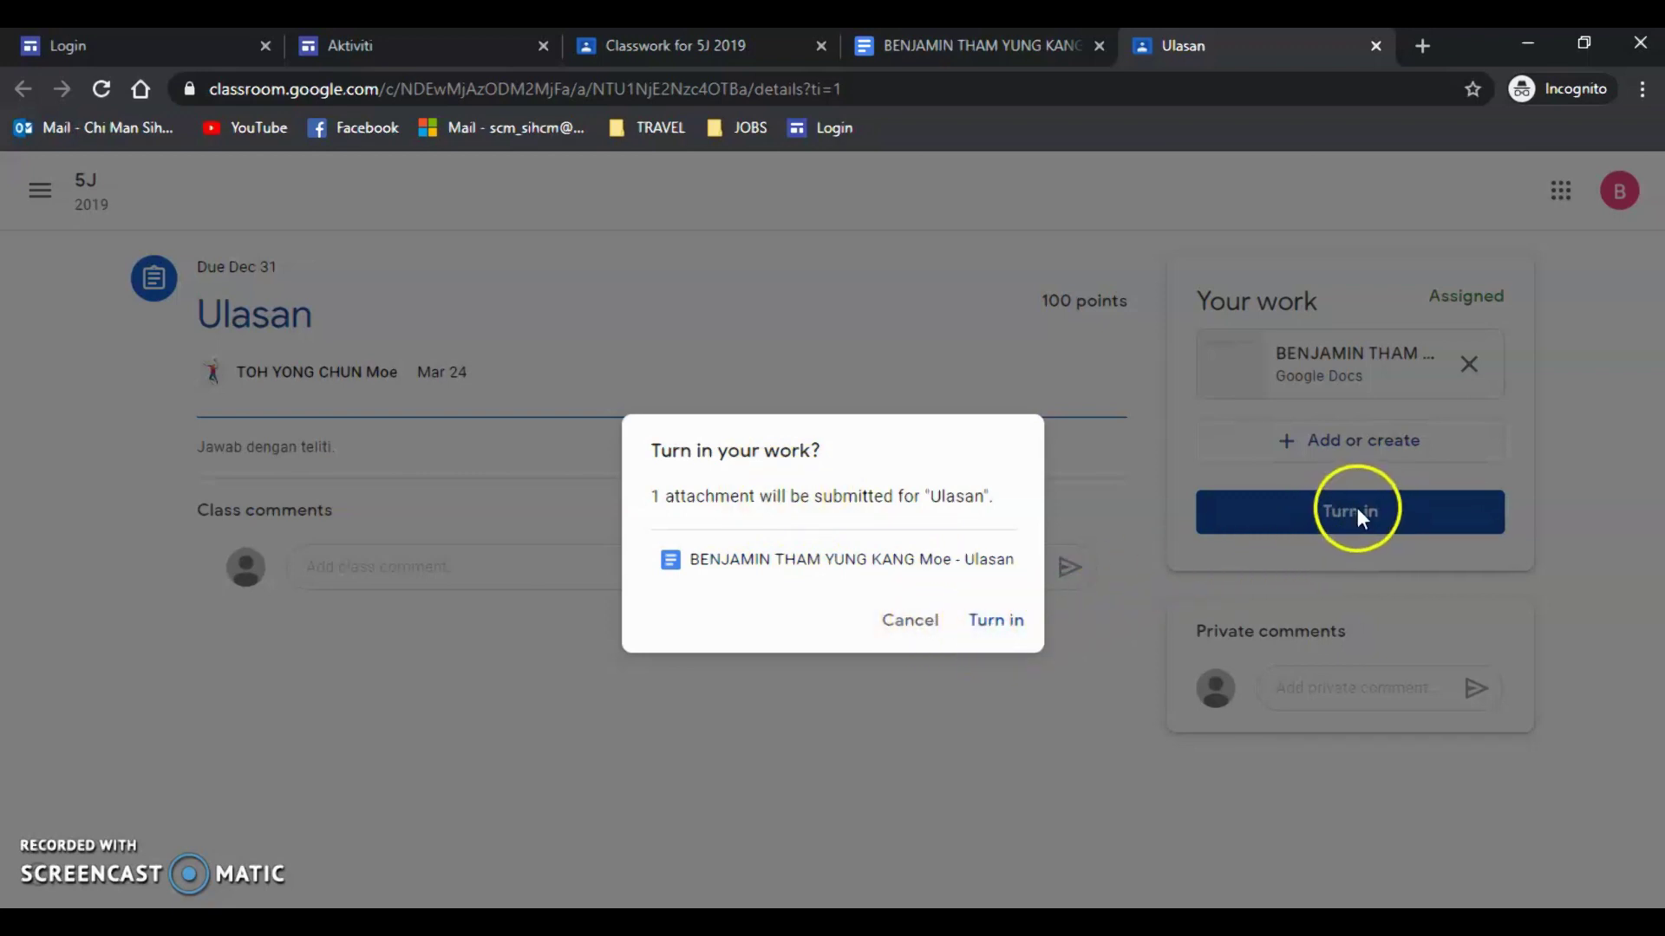
left_click(997, 621)
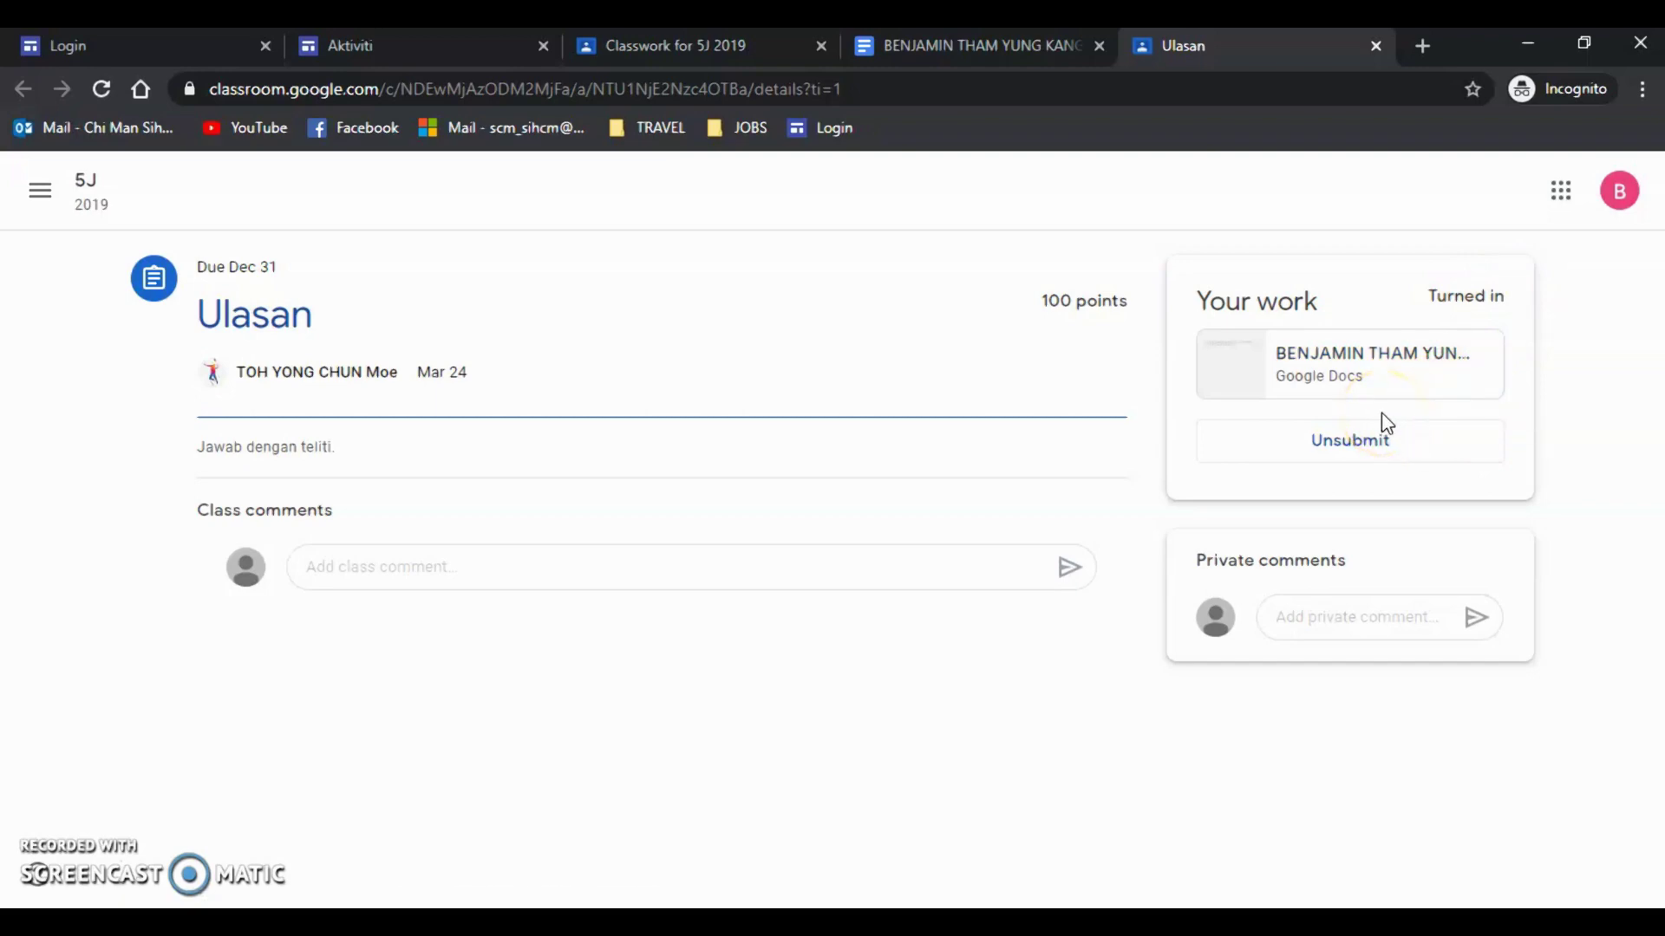
- Unsubmit the work for the Ulasan assignment and confirm it
left_click(1347, 453)
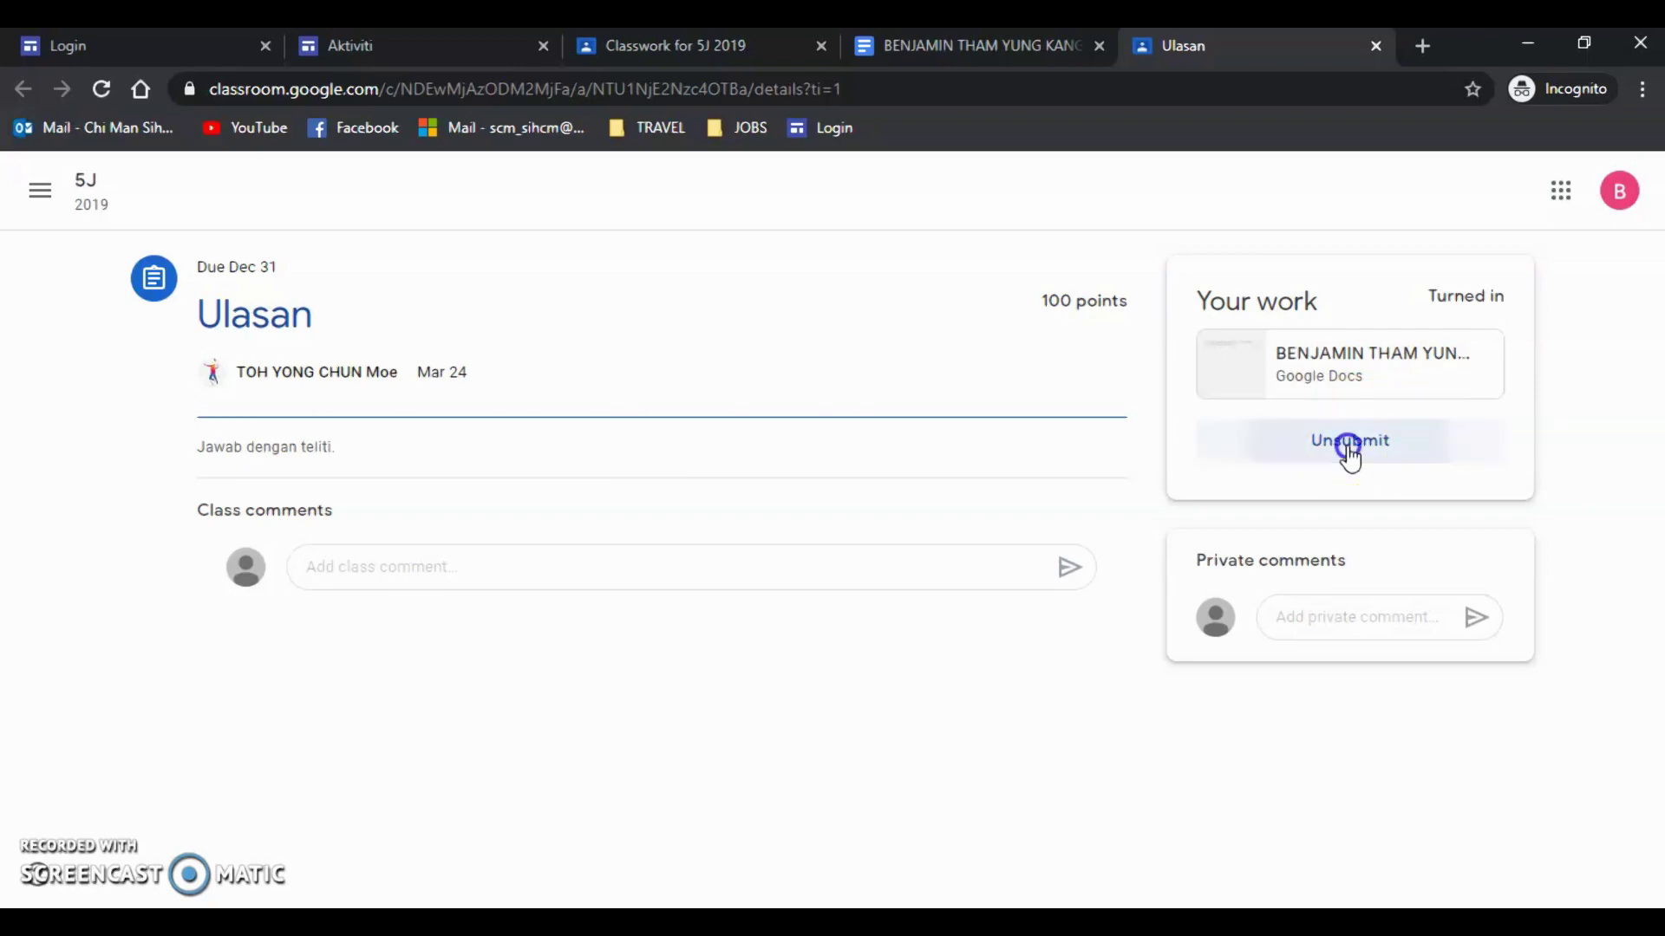
left_click(949, 611)
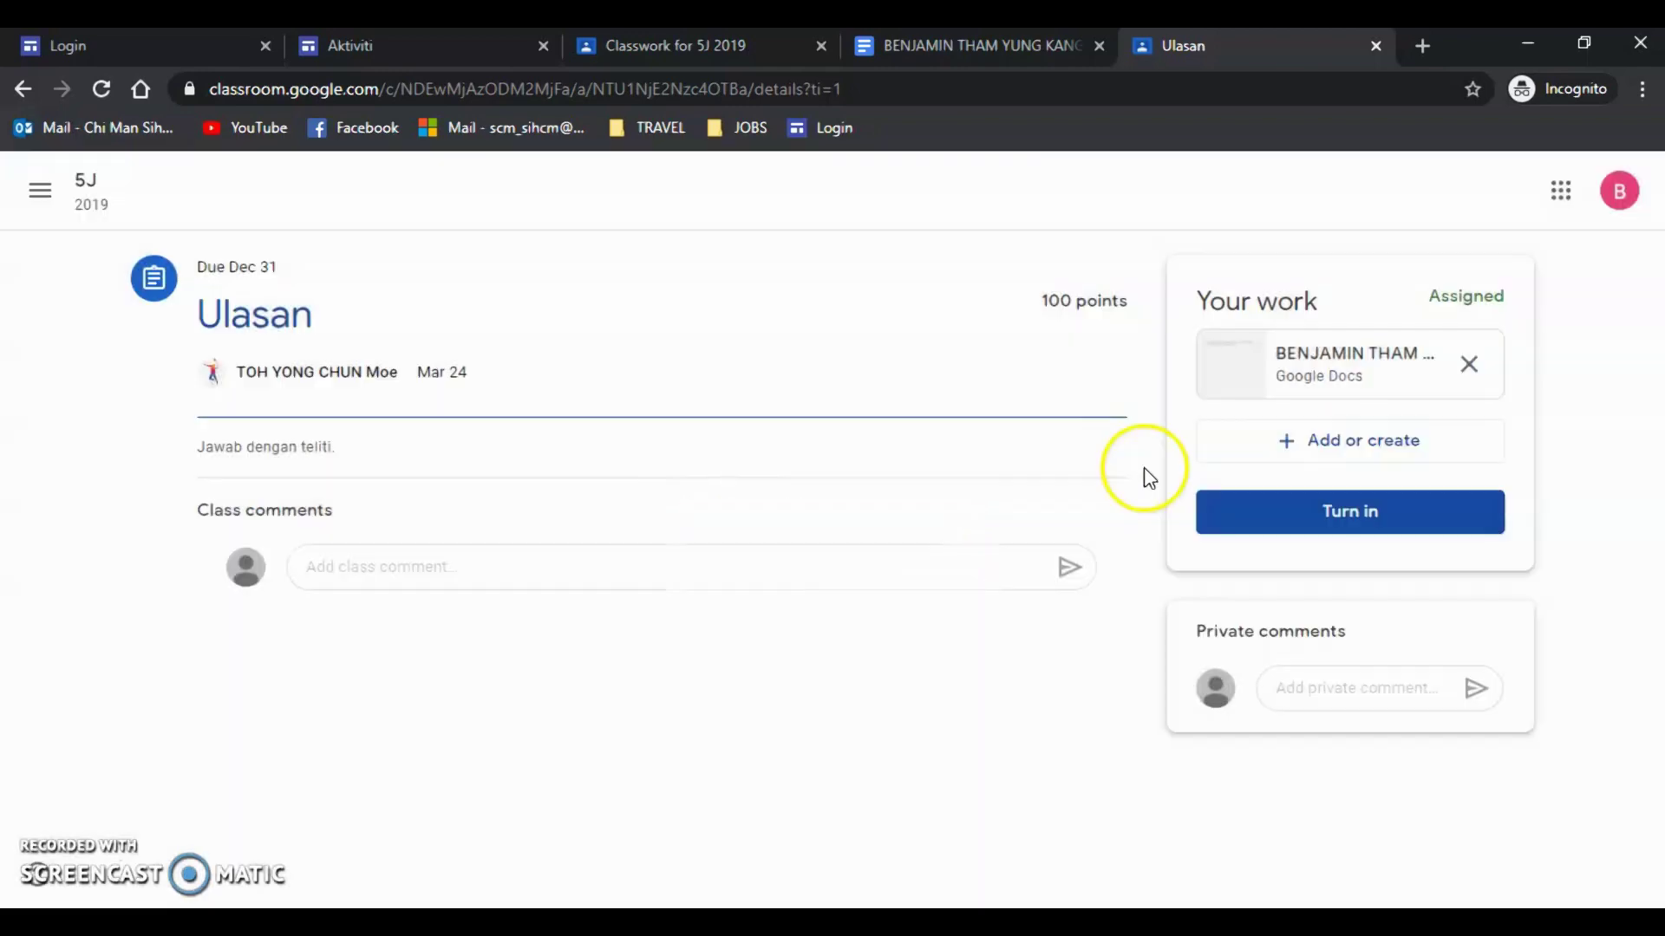
- Reopen the attached Ulasan document and add "HIJK" before the full stop so the answer reads "ABCDEFGHIJK."
left_click(1316, 370)
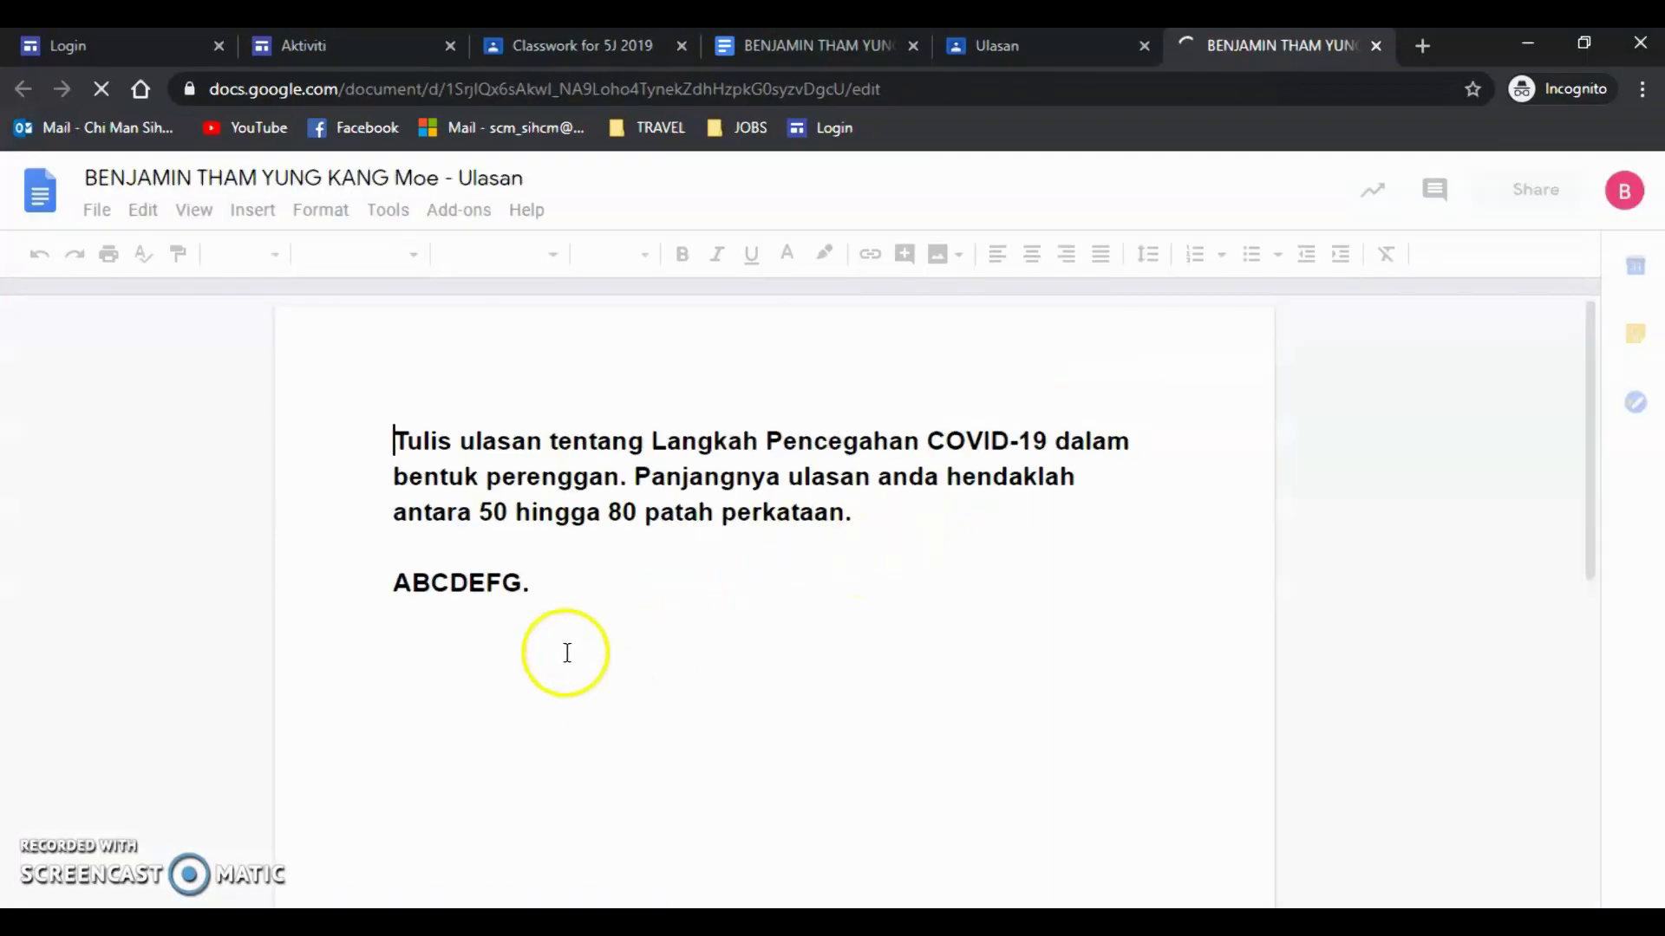
left_click(533, 604)
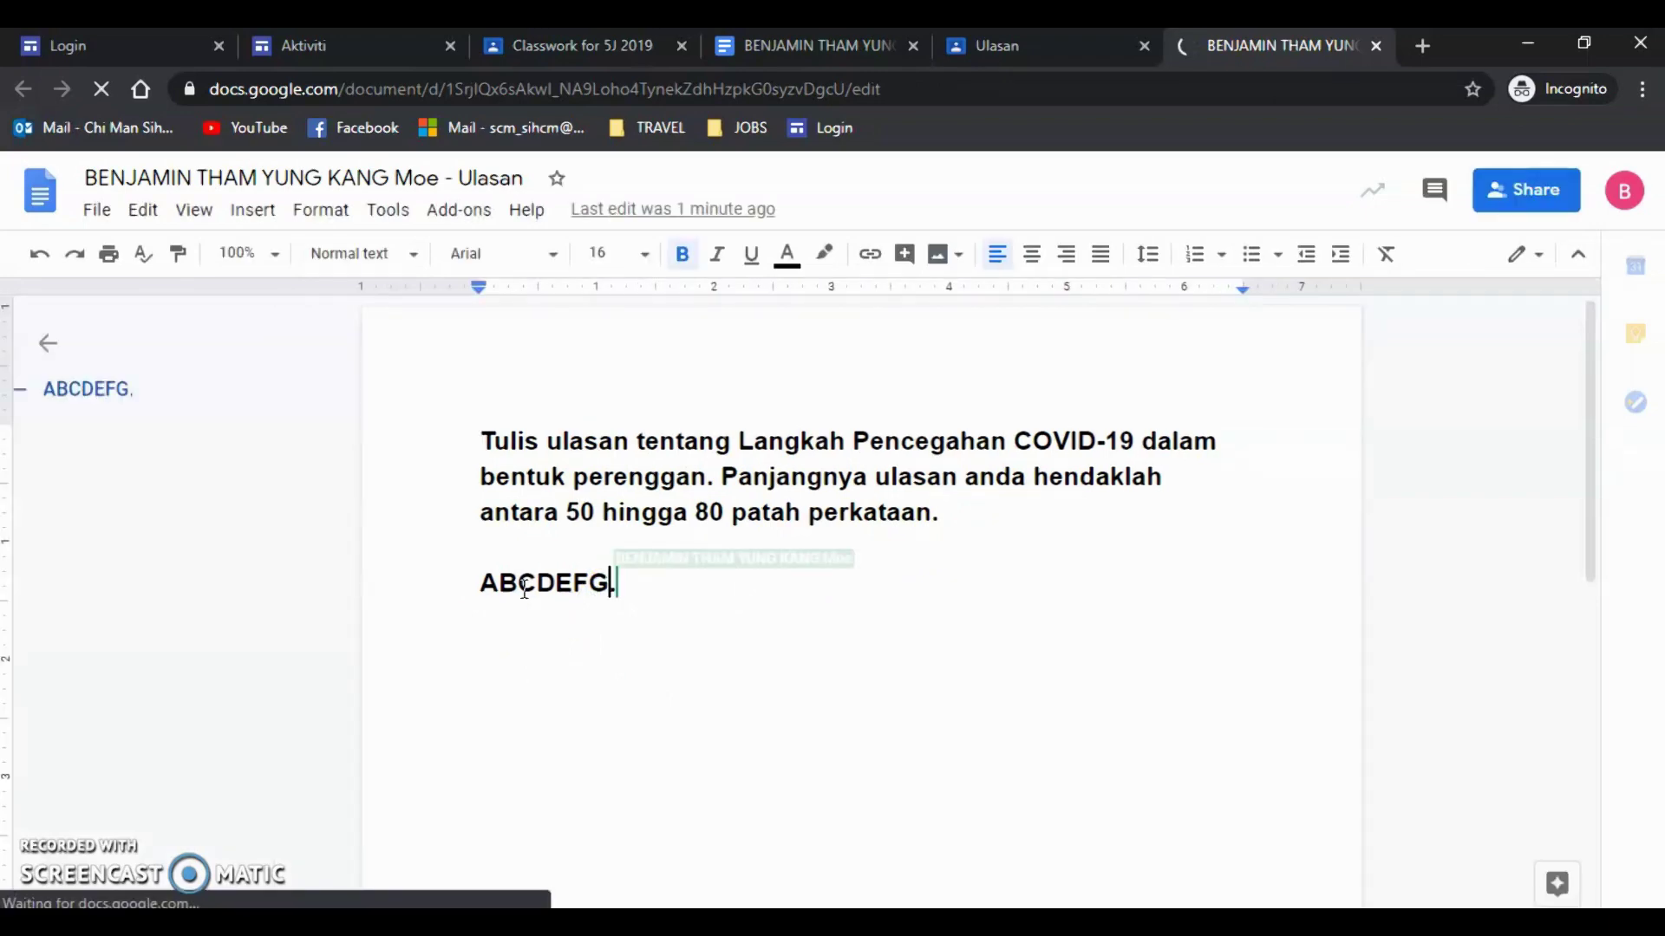
type("HIJK")
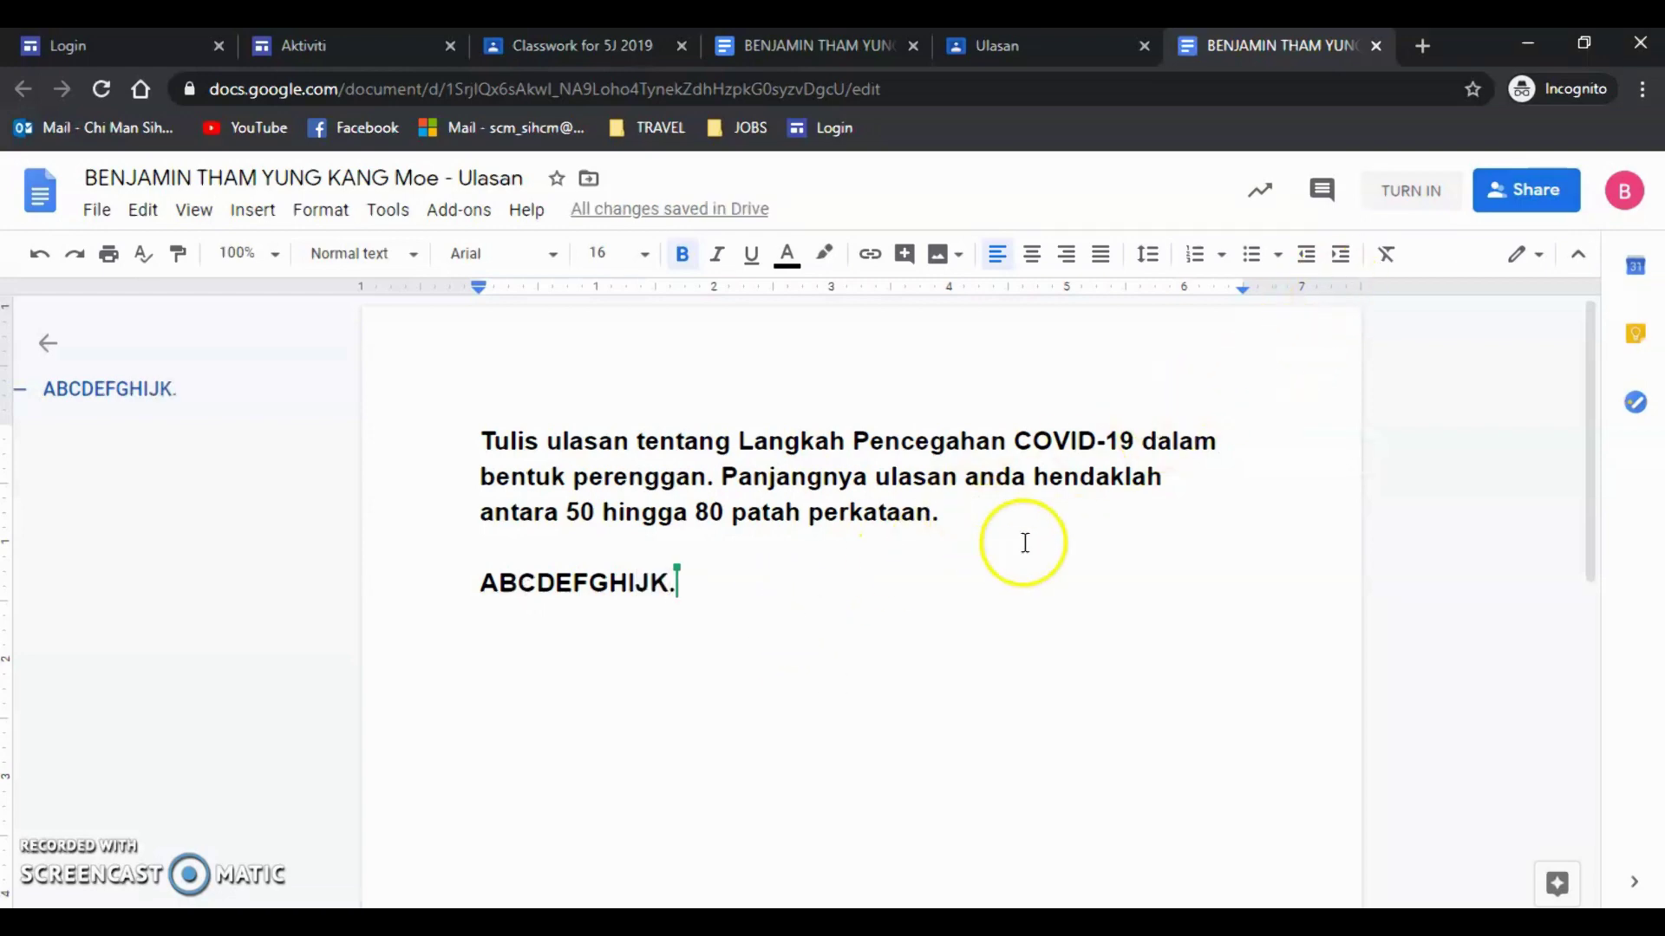
- Submit the revised document for the Ulasan assignment and check its turned-in status
left_click(1393, 208)
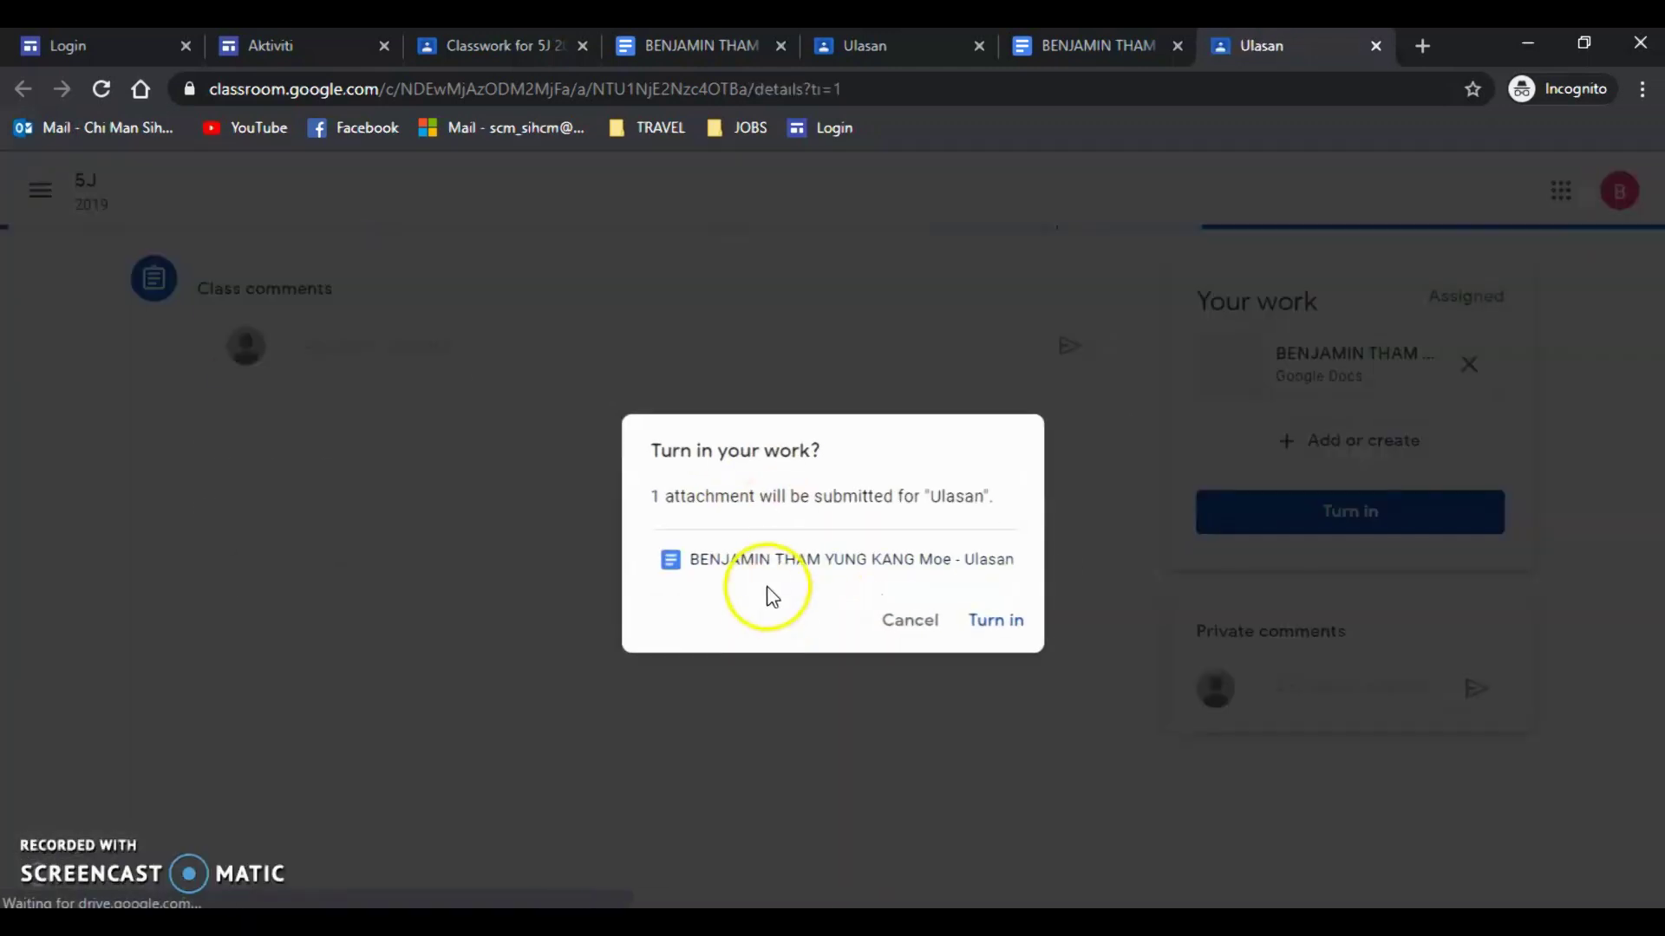
left_click(985, 630)
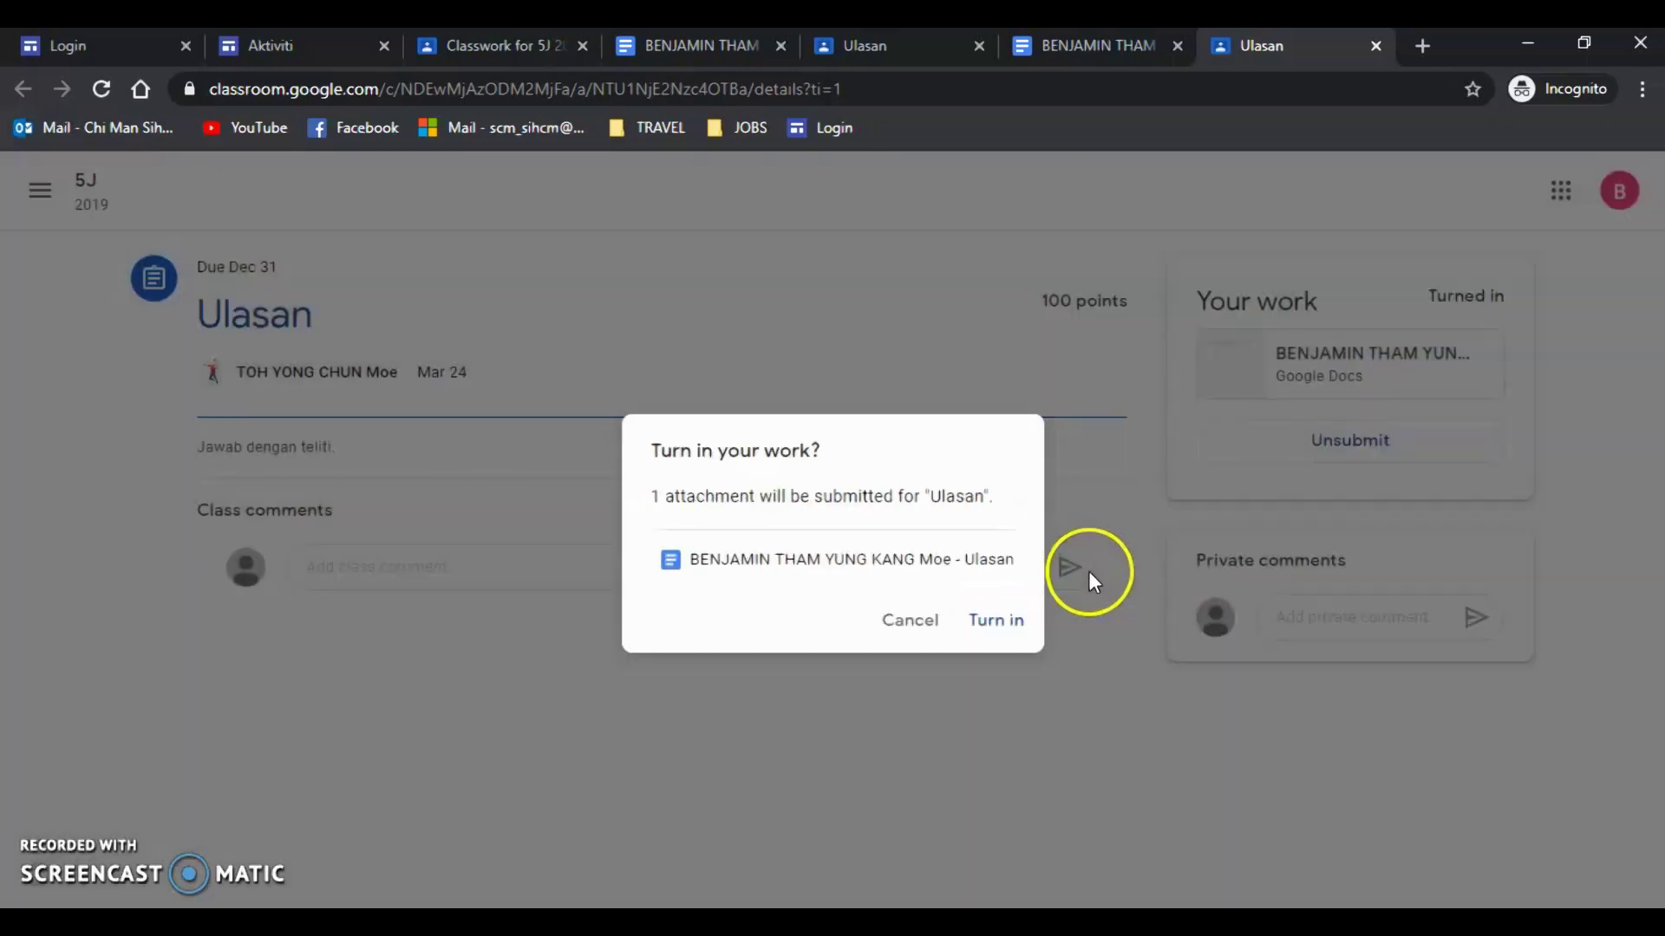
left_click(988, 631)
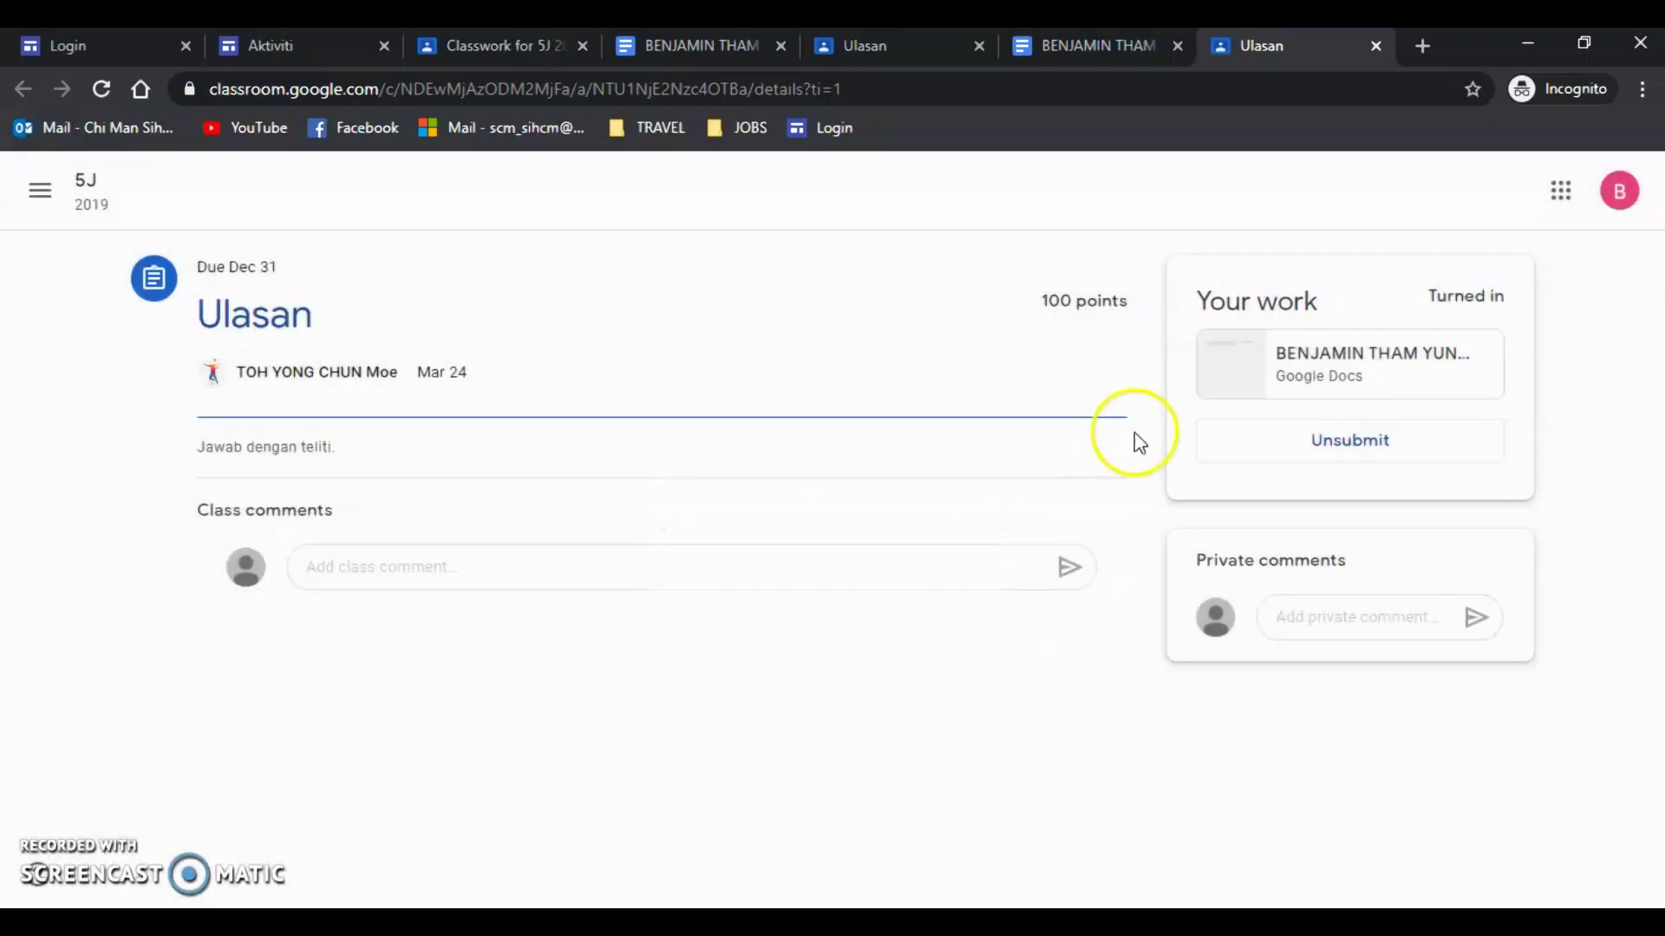
left_click_drag(1431, 295, 1519, 316)
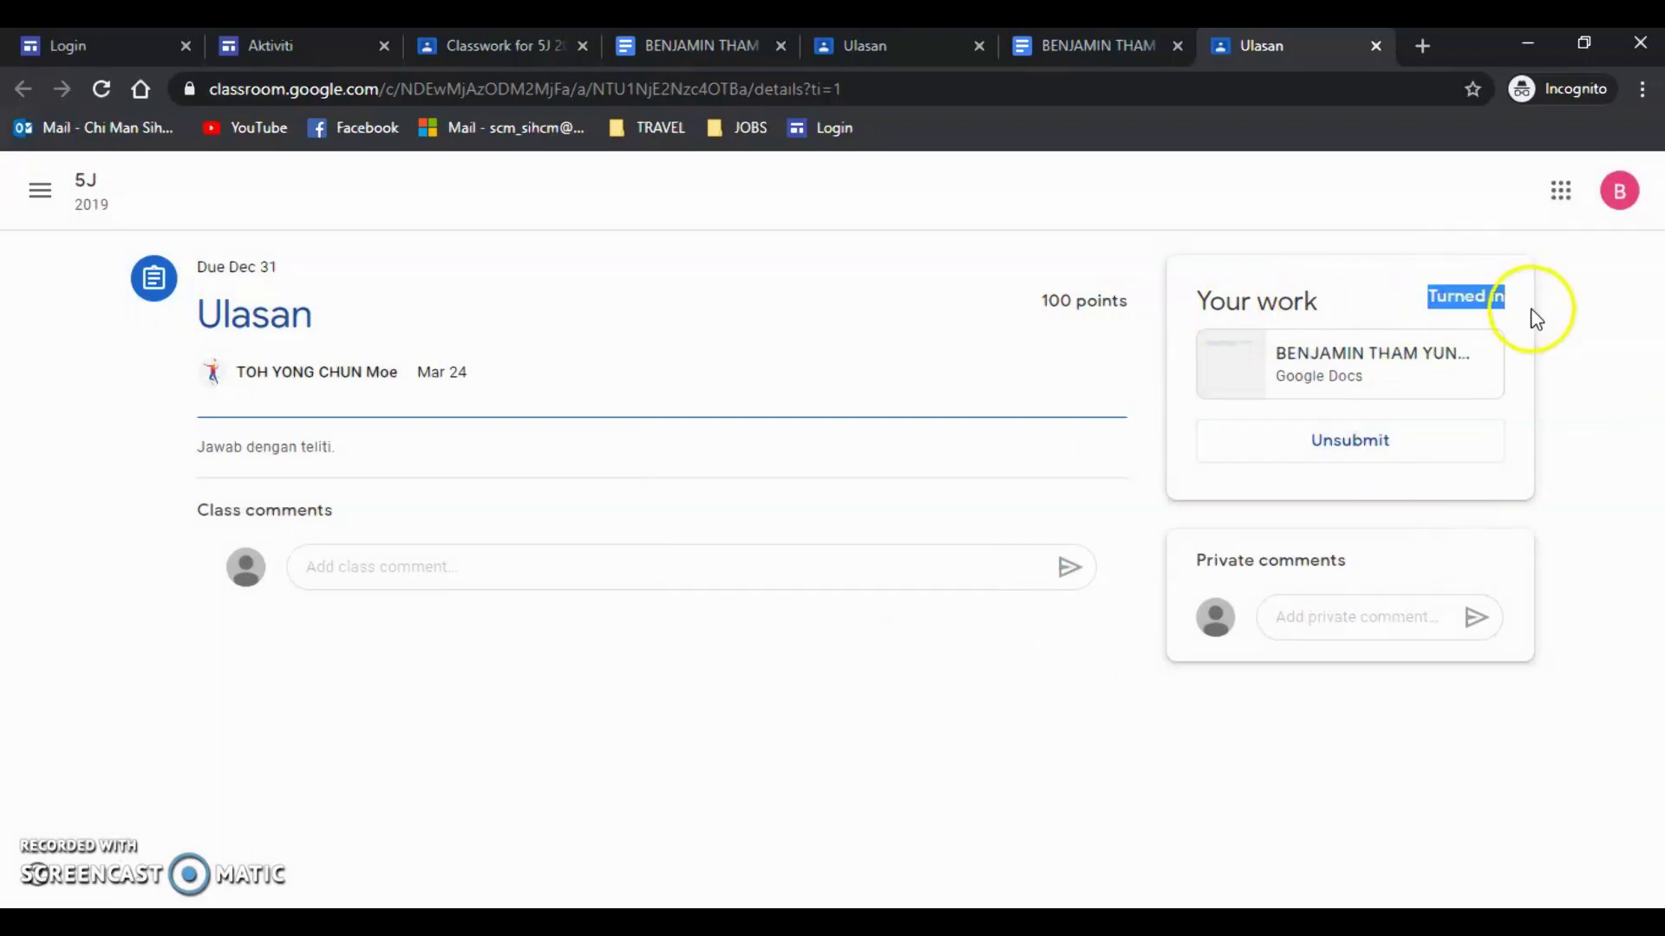
- Post the class comment "sangat bagus" and the private comment "hi cikgu" on the Ulasan assignment
left_click(383, 570)
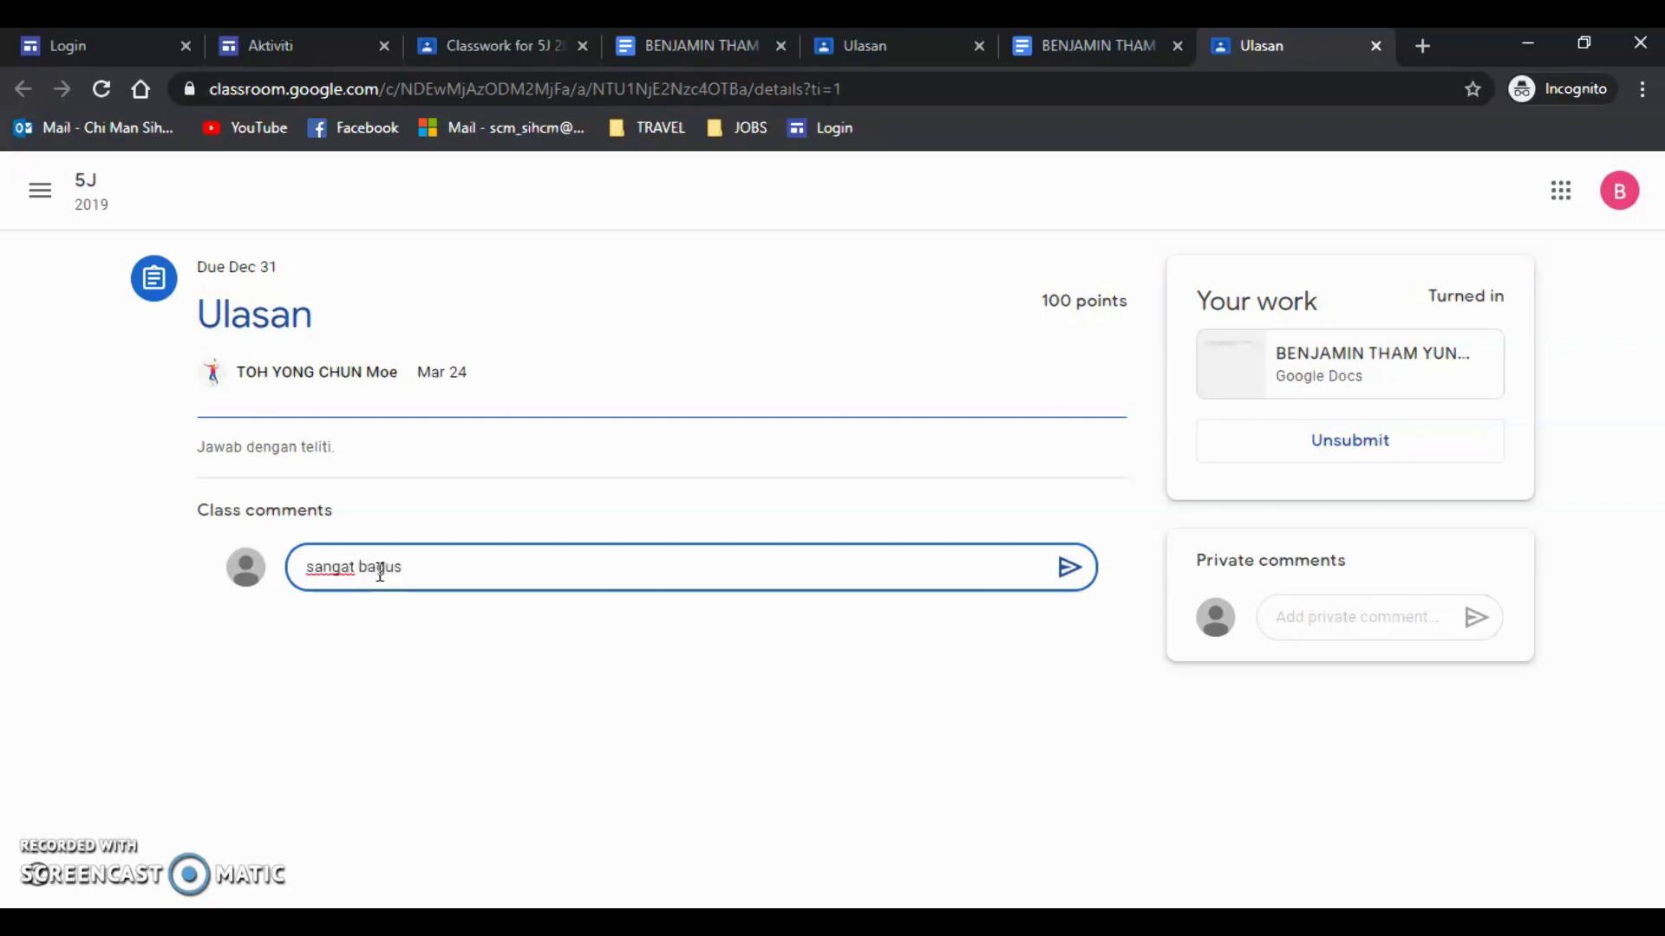
key("Return")
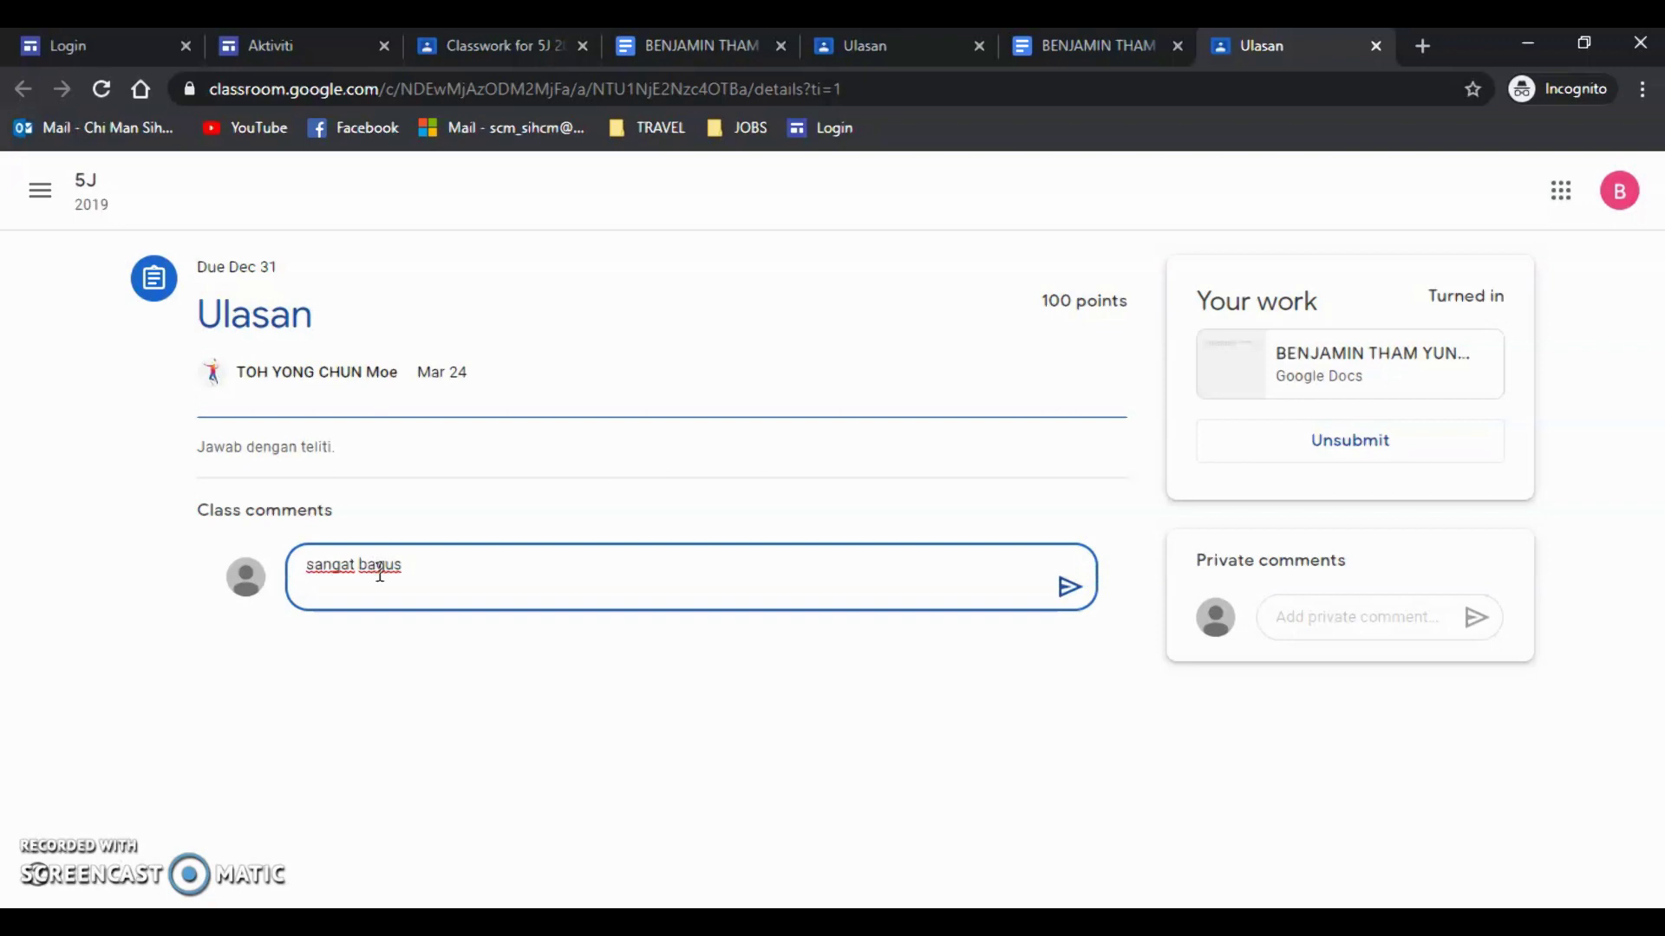
key("BackSpace")
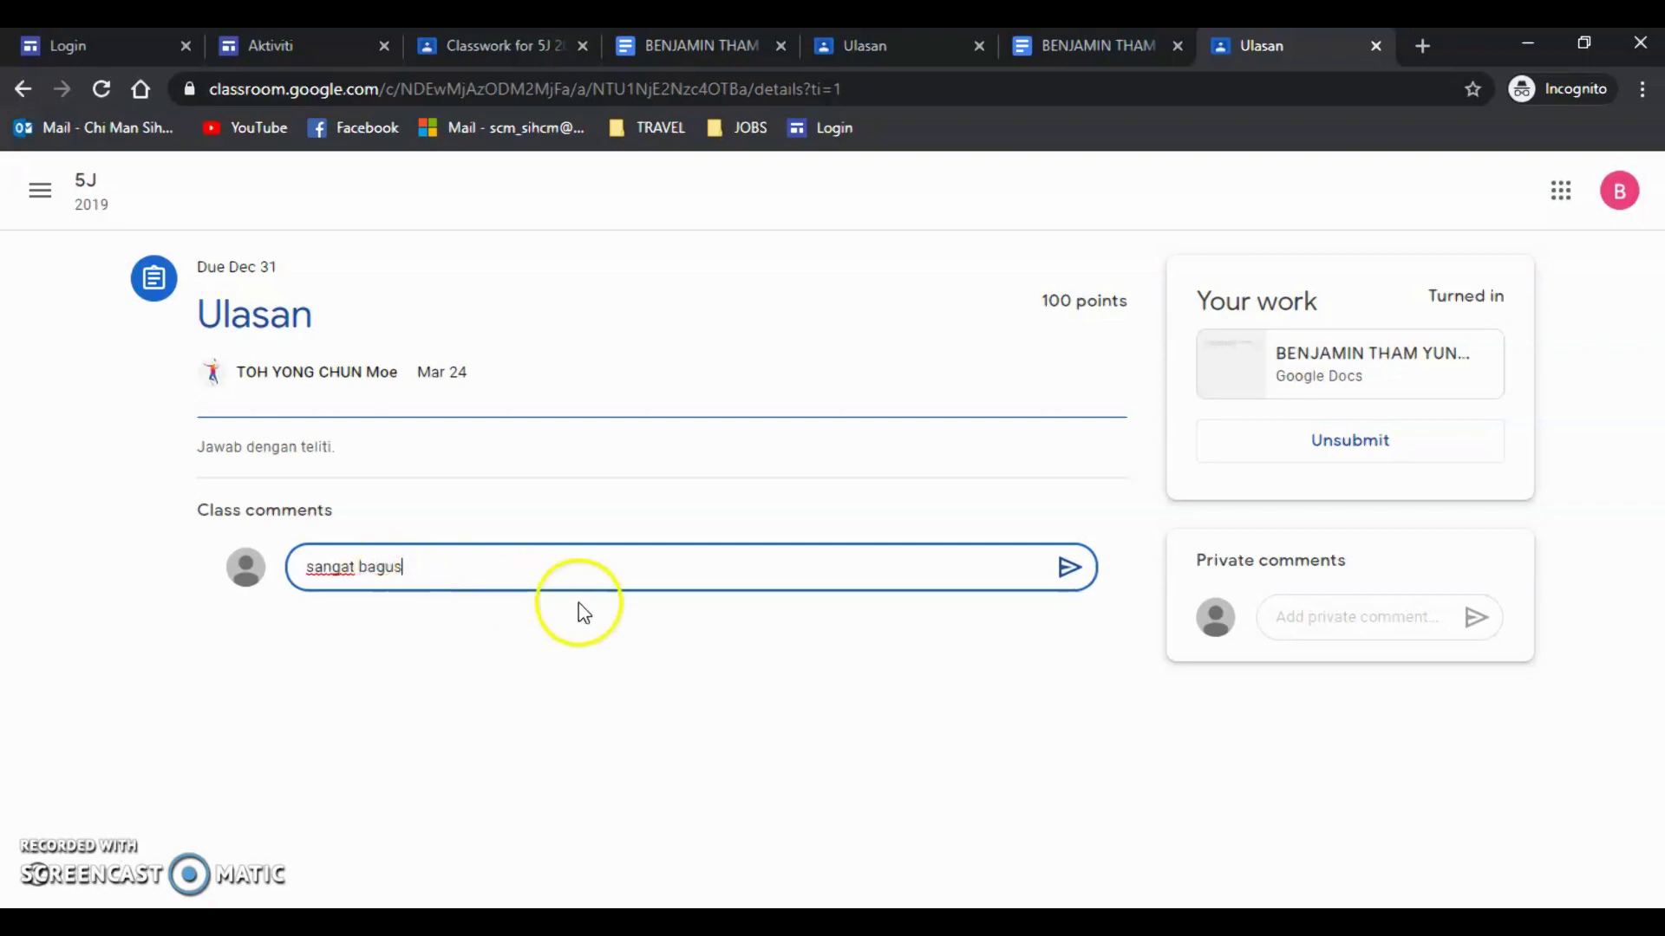
left_click(1071, 572)
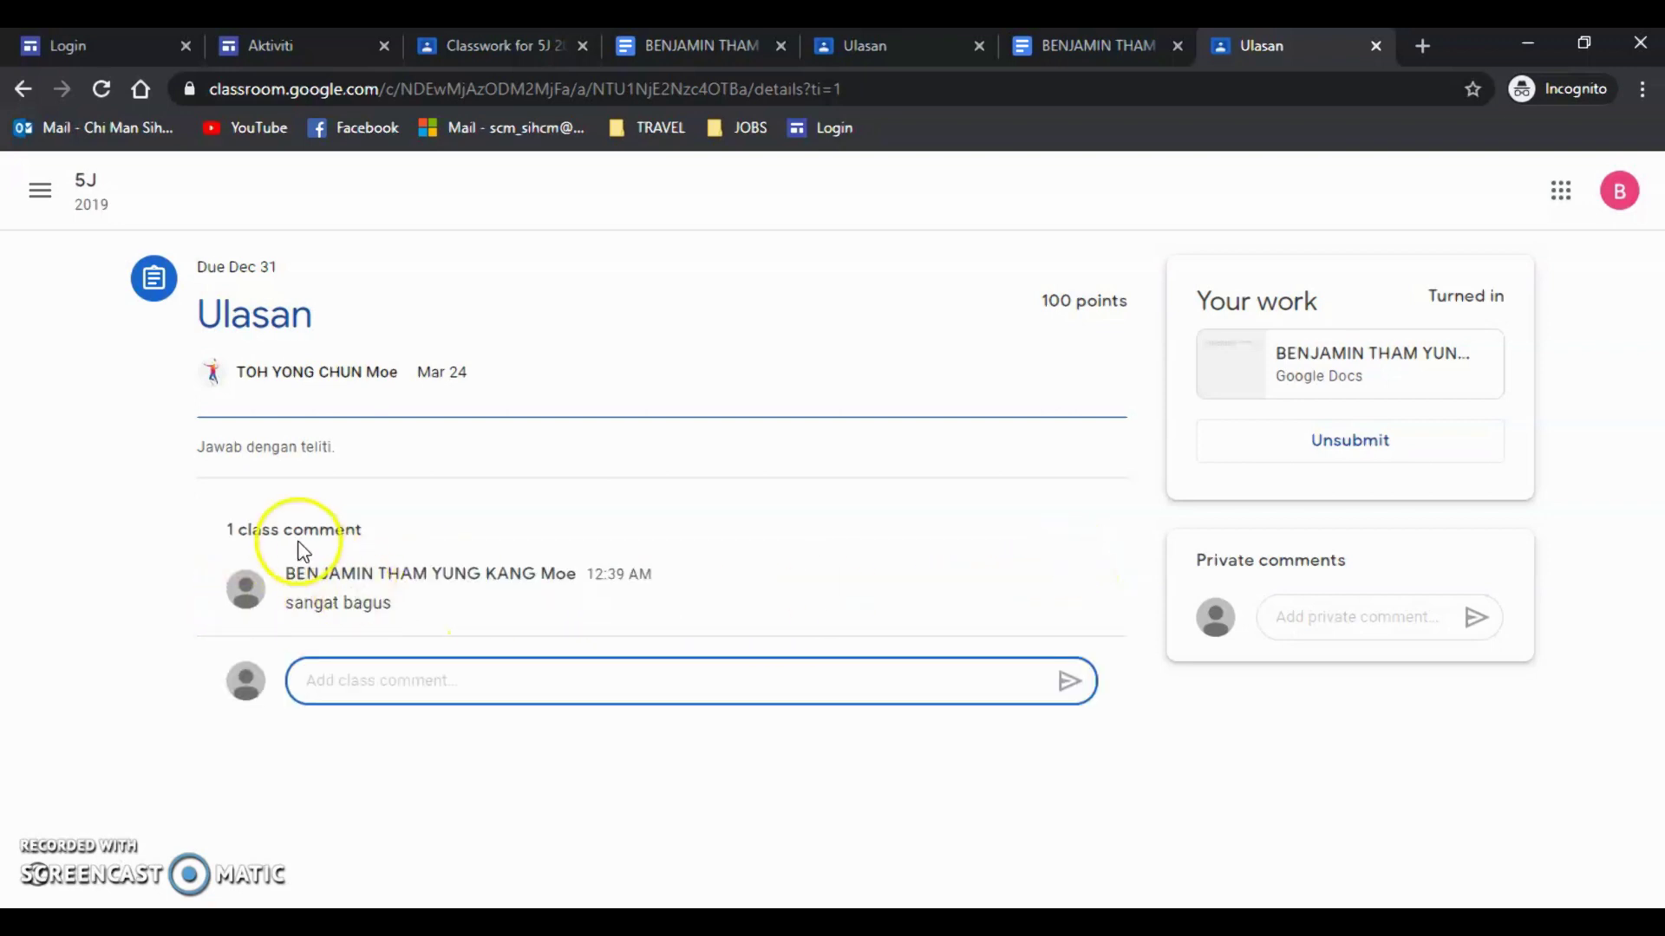
left_click(1319, 628)
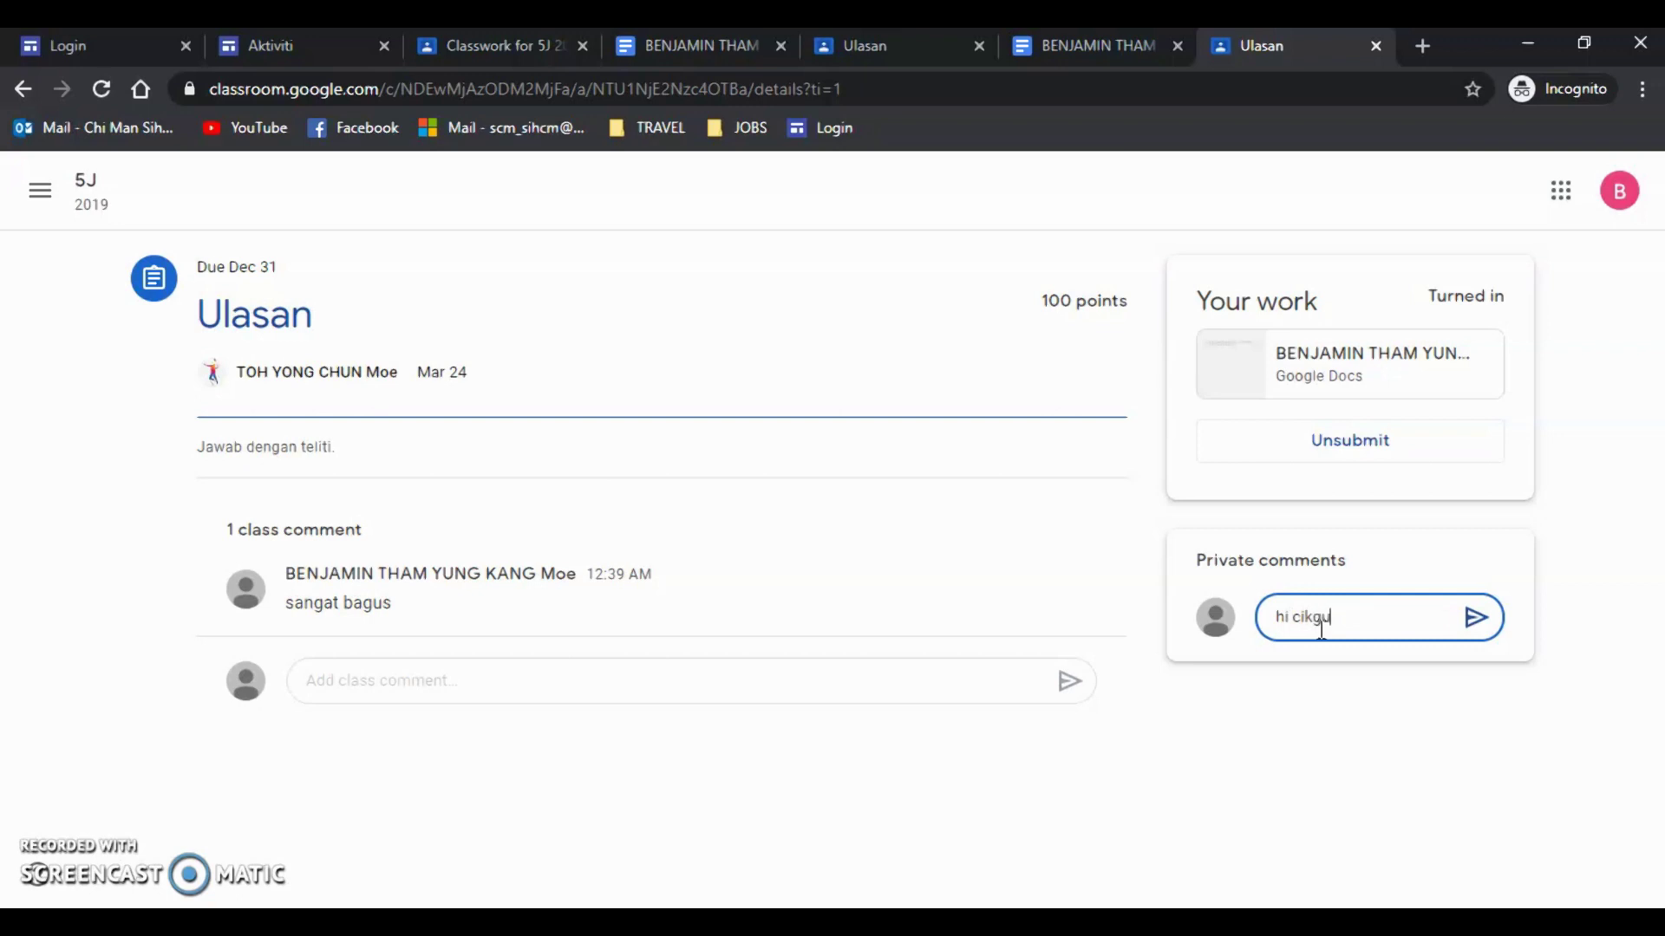
left_click(1465, 635)
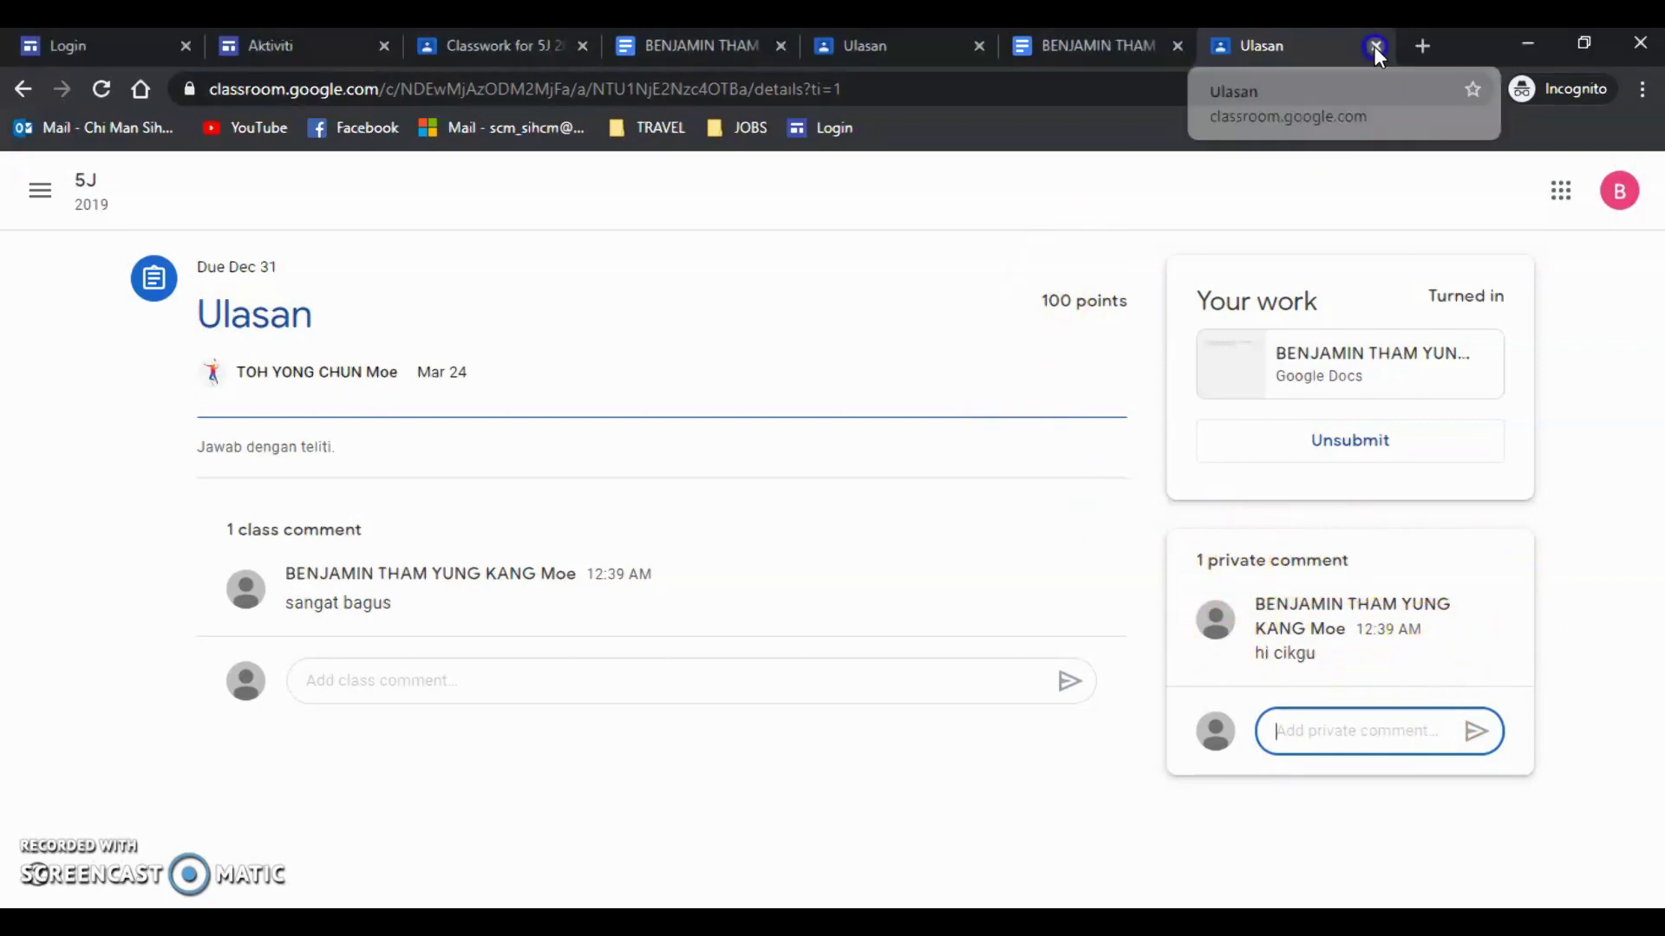
- Close all Ulasan assignment and document tabs to return to the 5J Classwork page
left_click(1376, 45)
left_click(1376, 46)
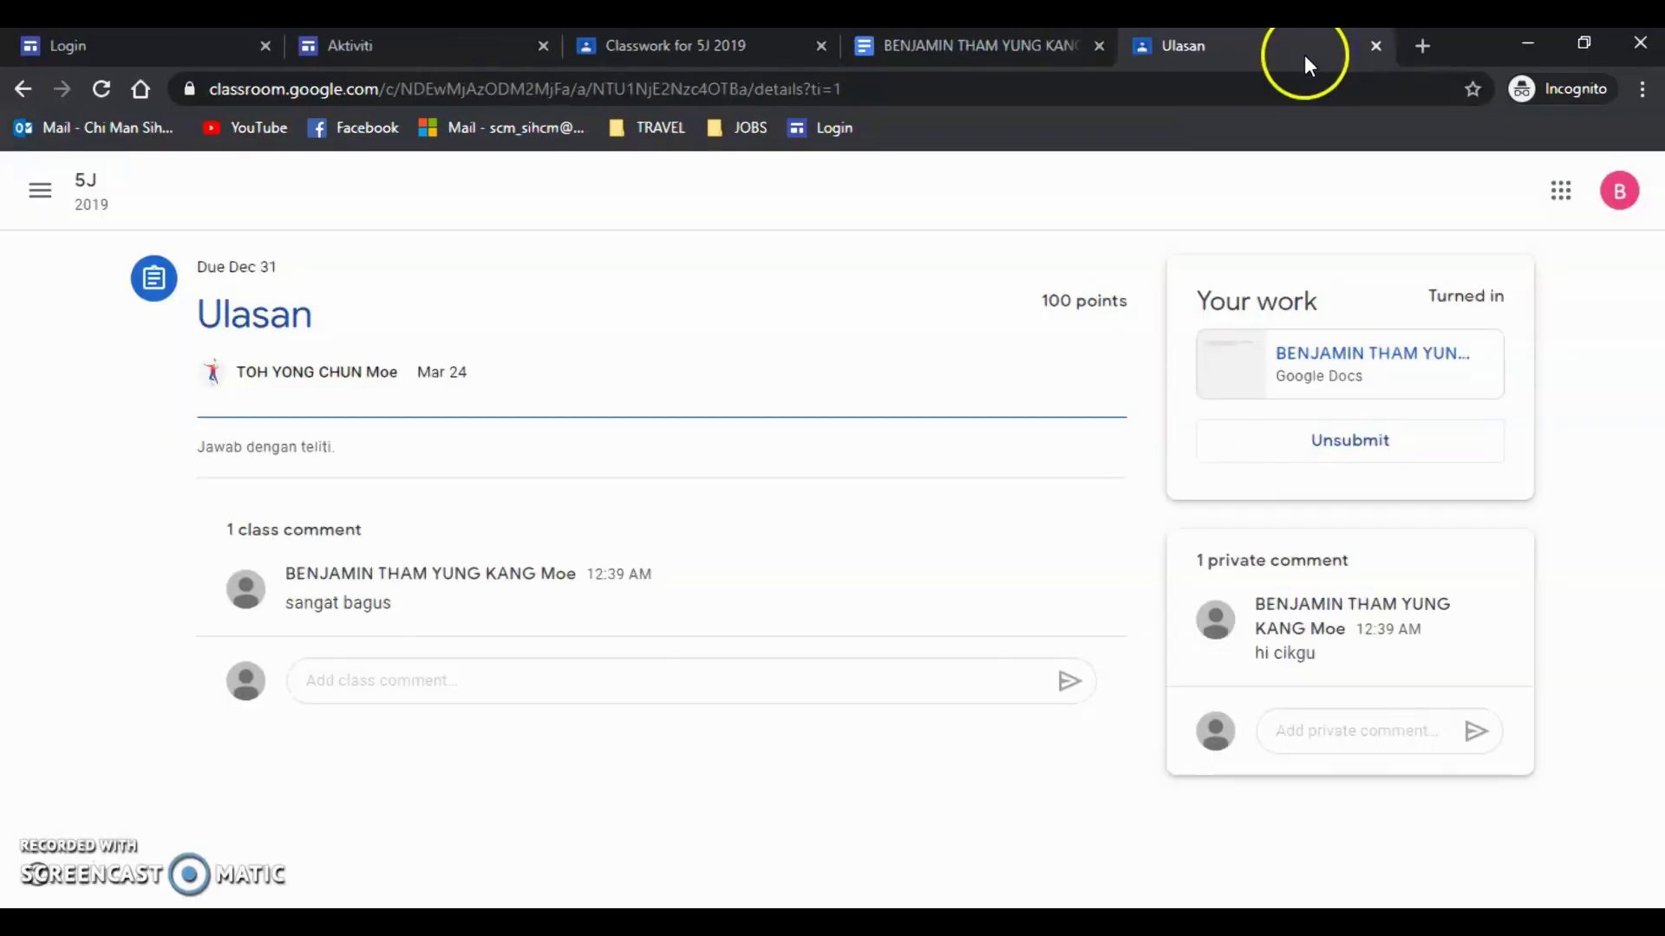
left_click(1375, 46)
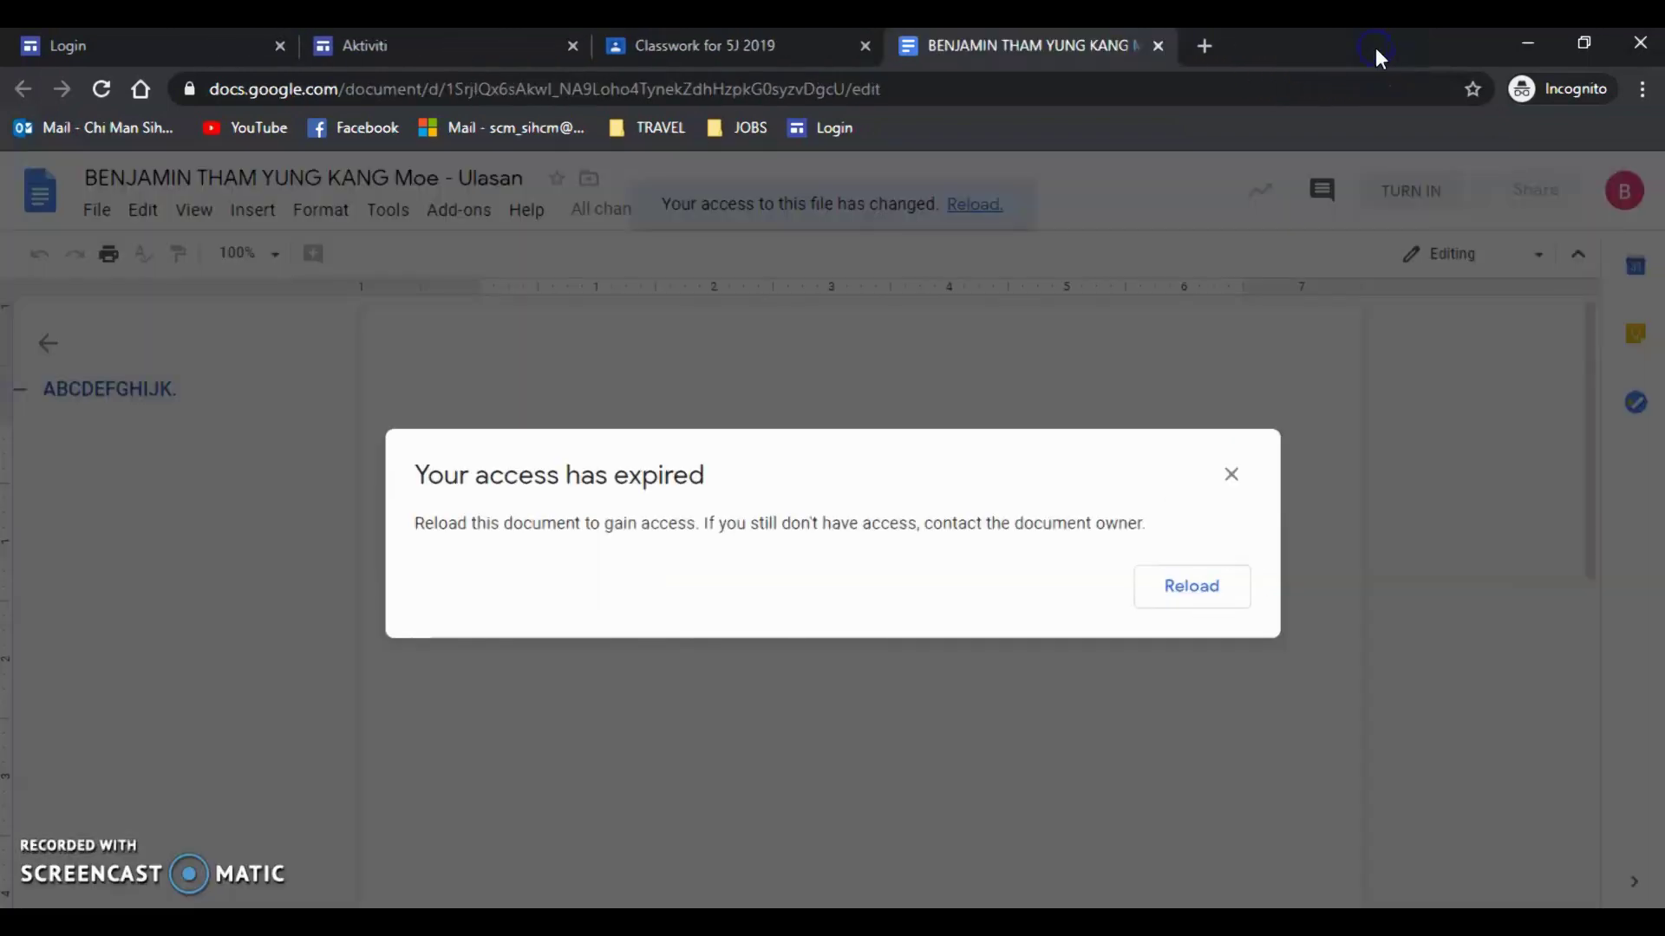
left_click(1156, 46)
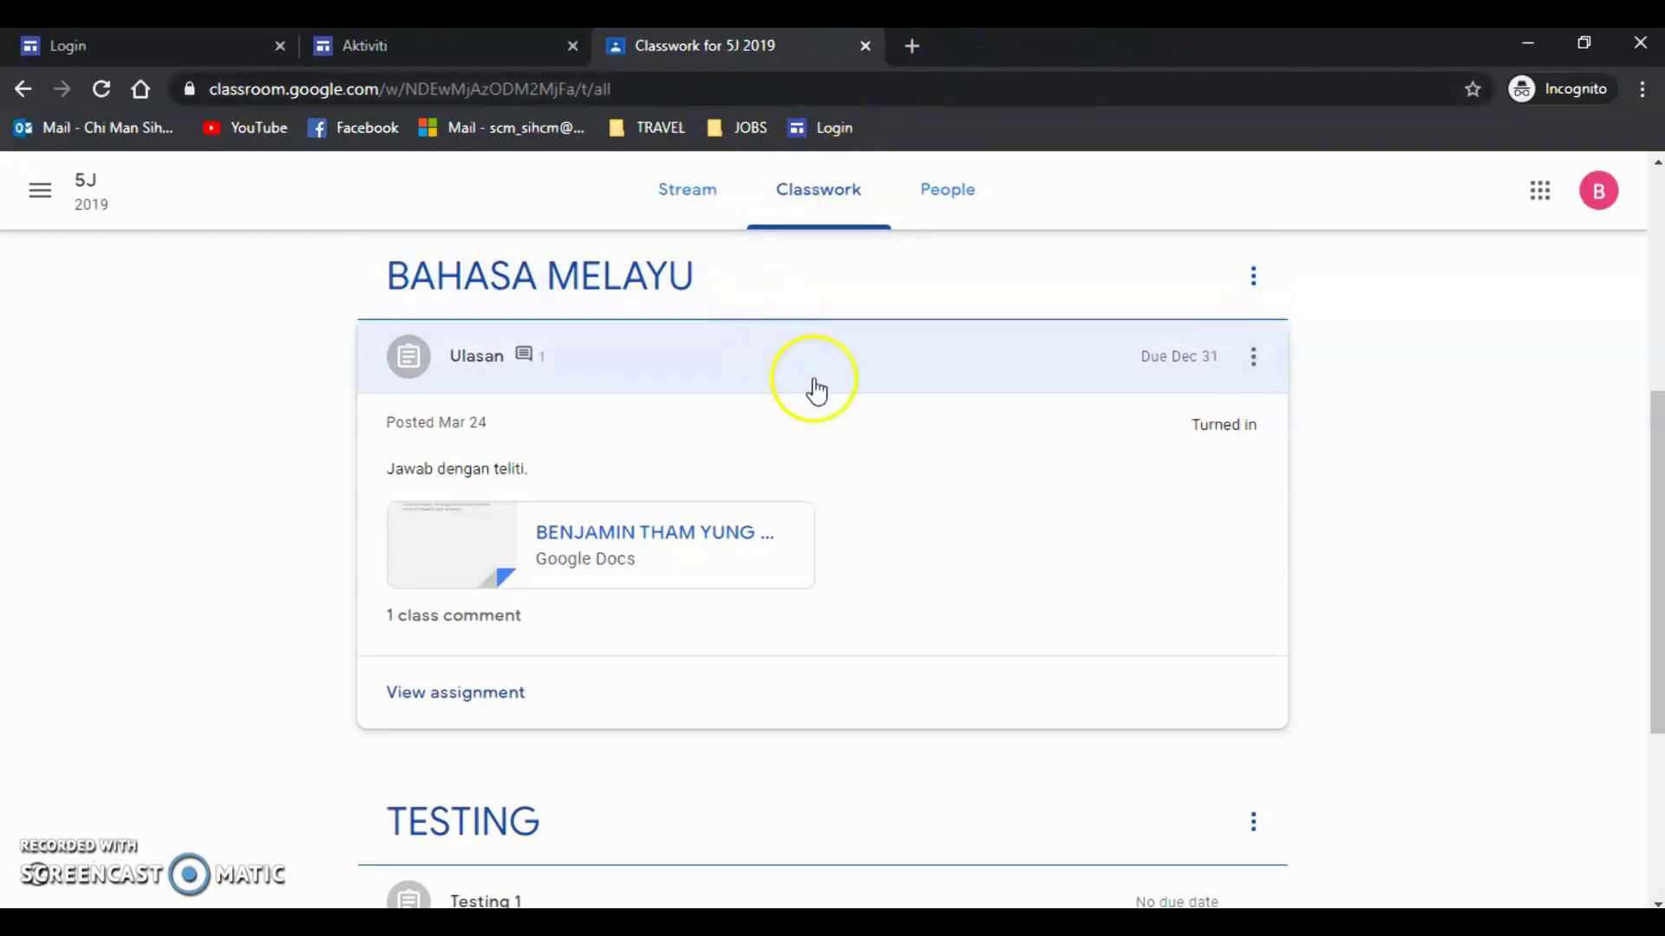
left_click(65, 863)
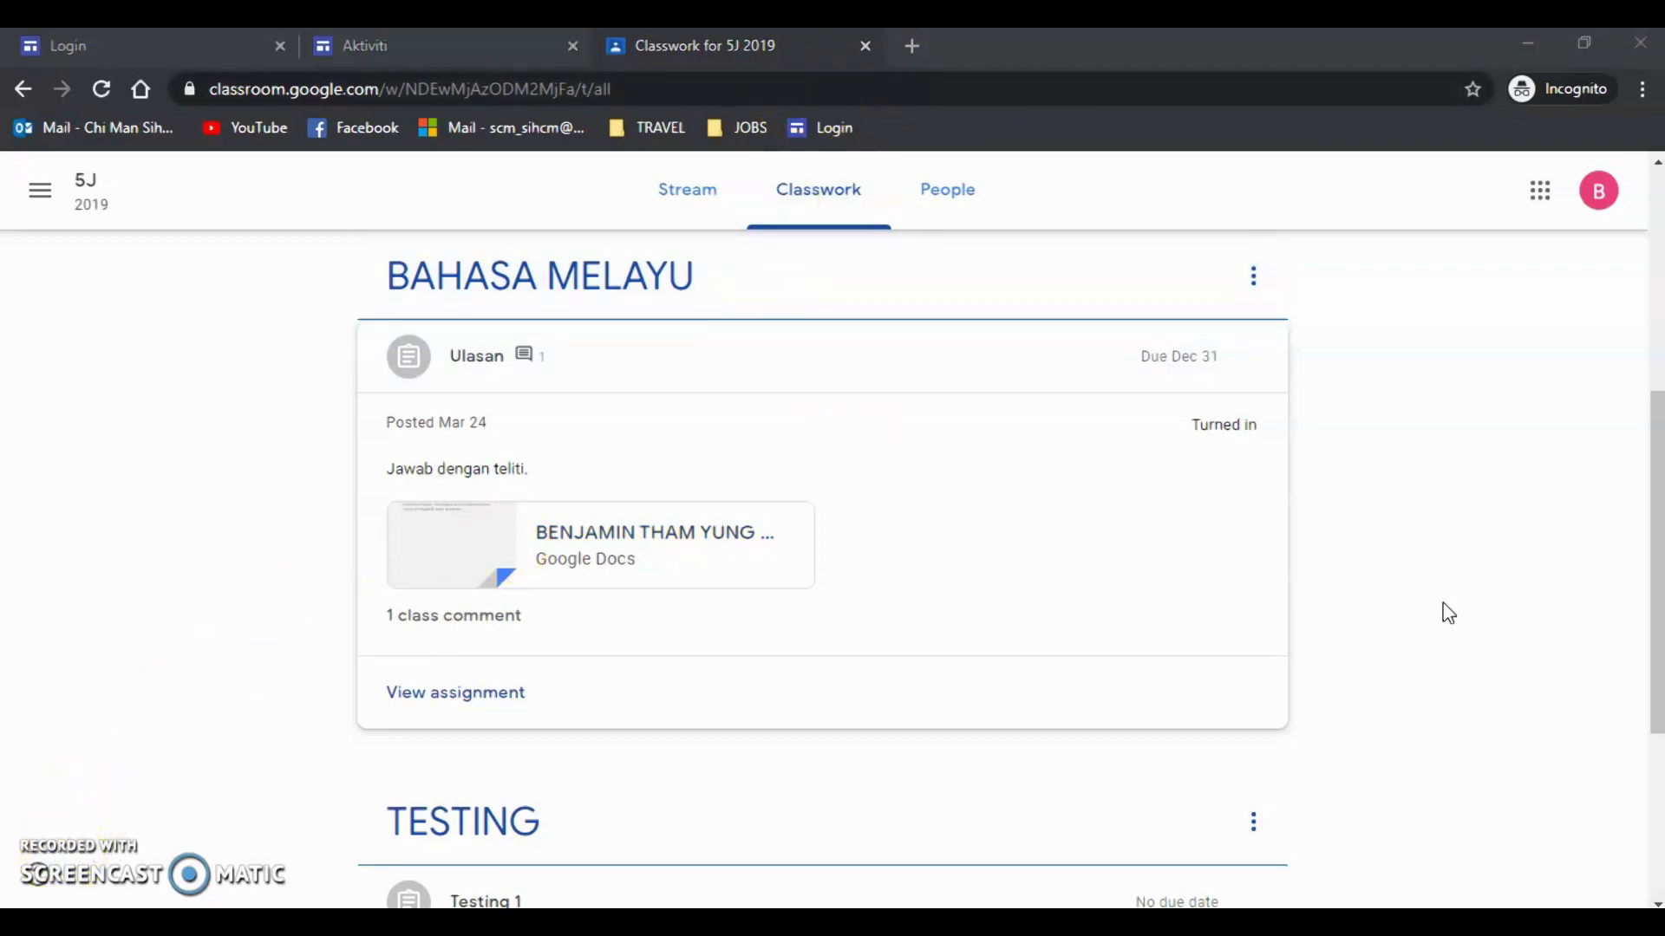
- Open the Pengetahuan Am 1 Google Forms quiz under PENGETAHUAN AM and go to its first question
scroll(1448, 613, "up", 5)
left_click(1441, 635)
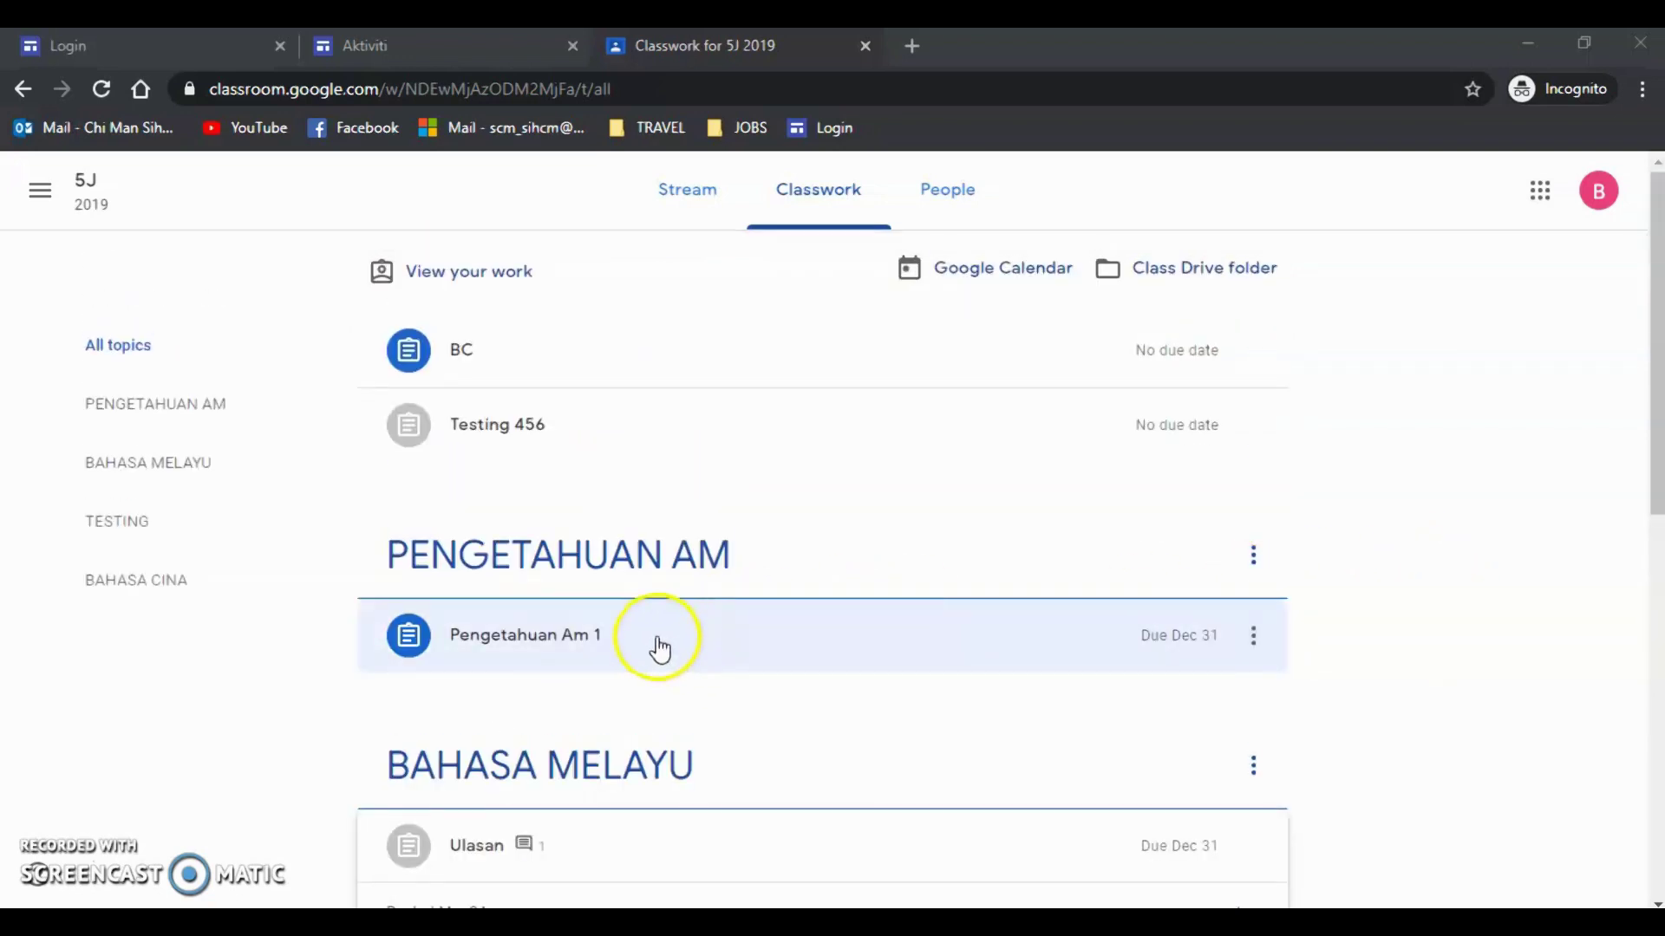
left_click(510, 648)
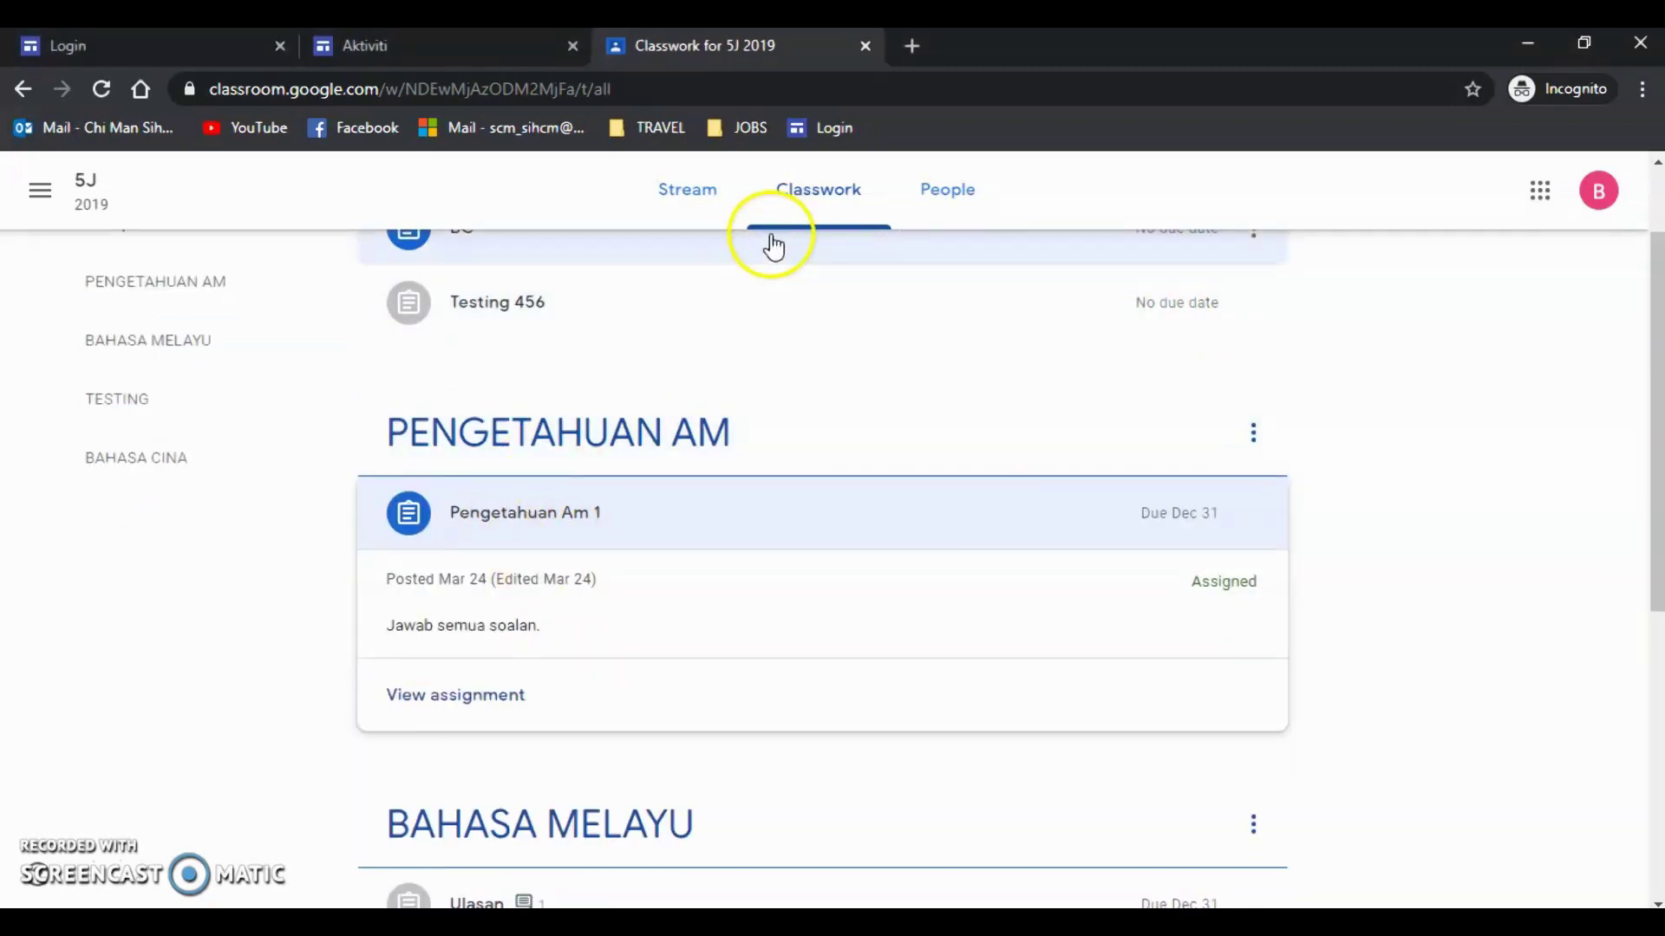
left_click(793, 195)
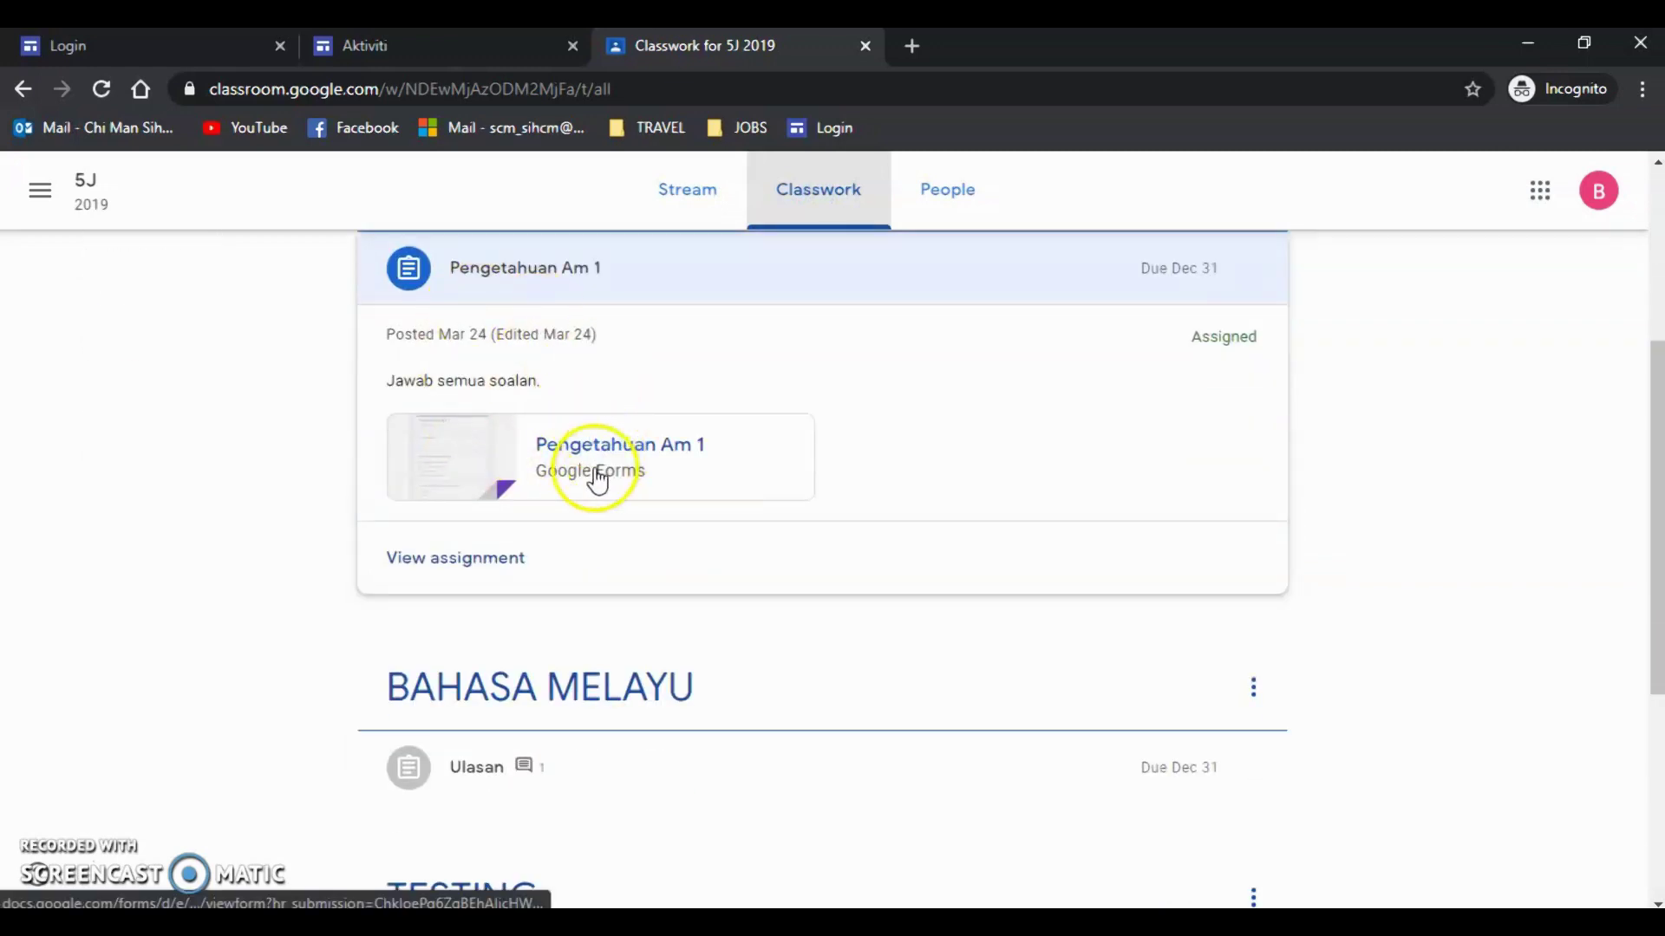
left_click(590, 447)
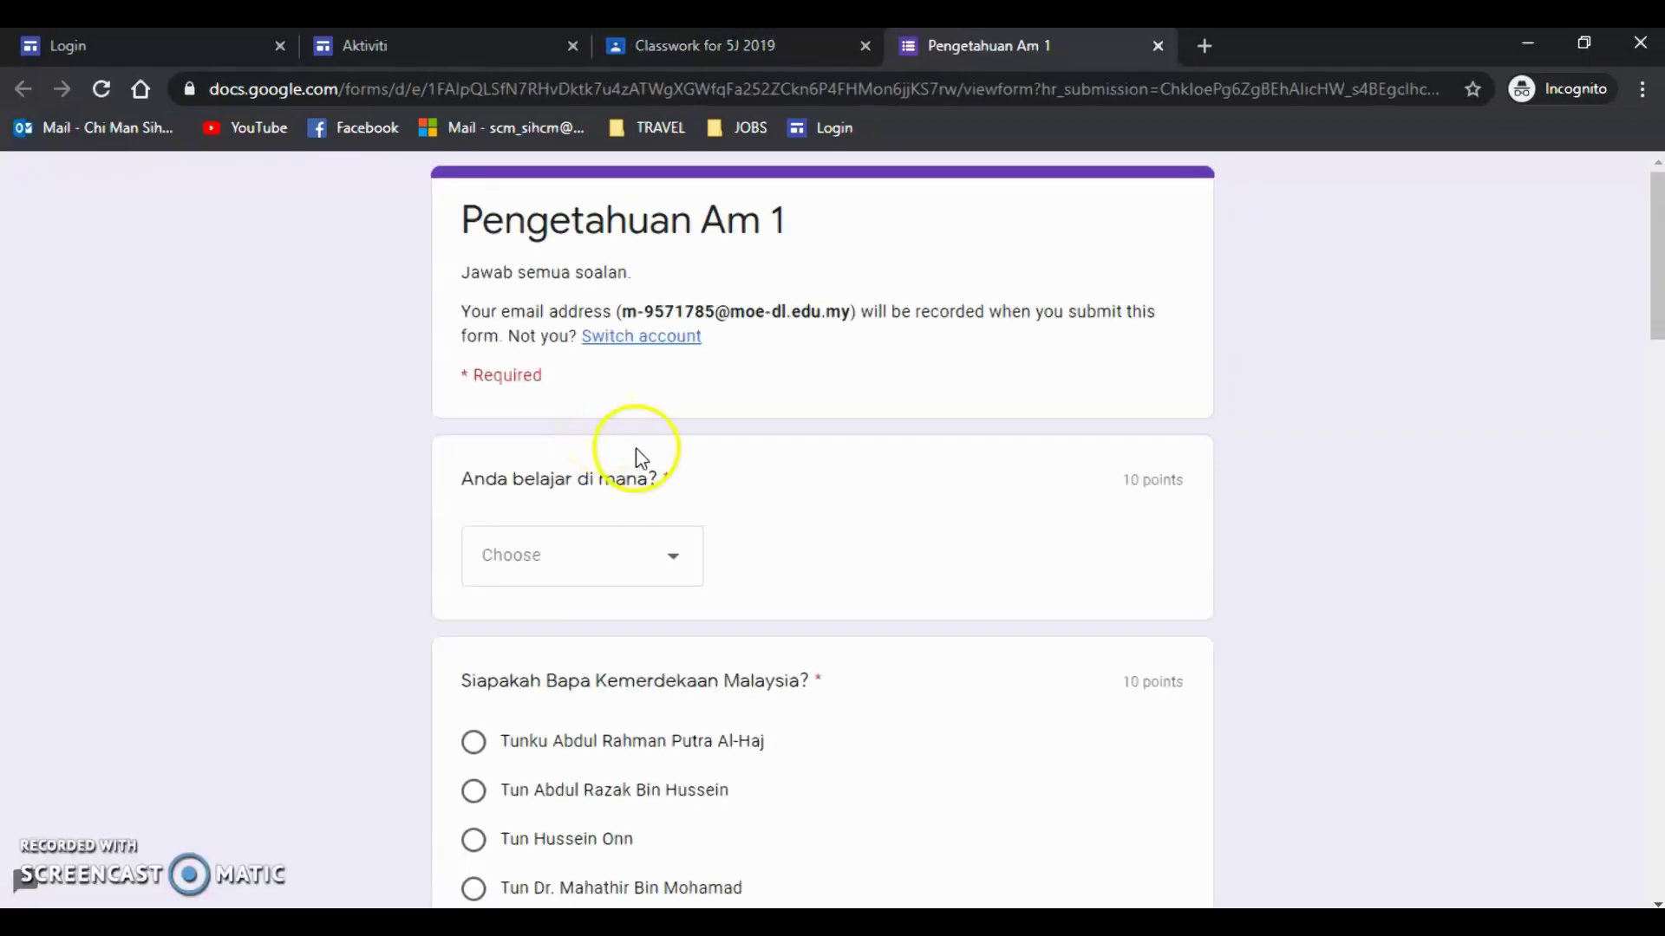
scroll(763, 469, "down", 2)
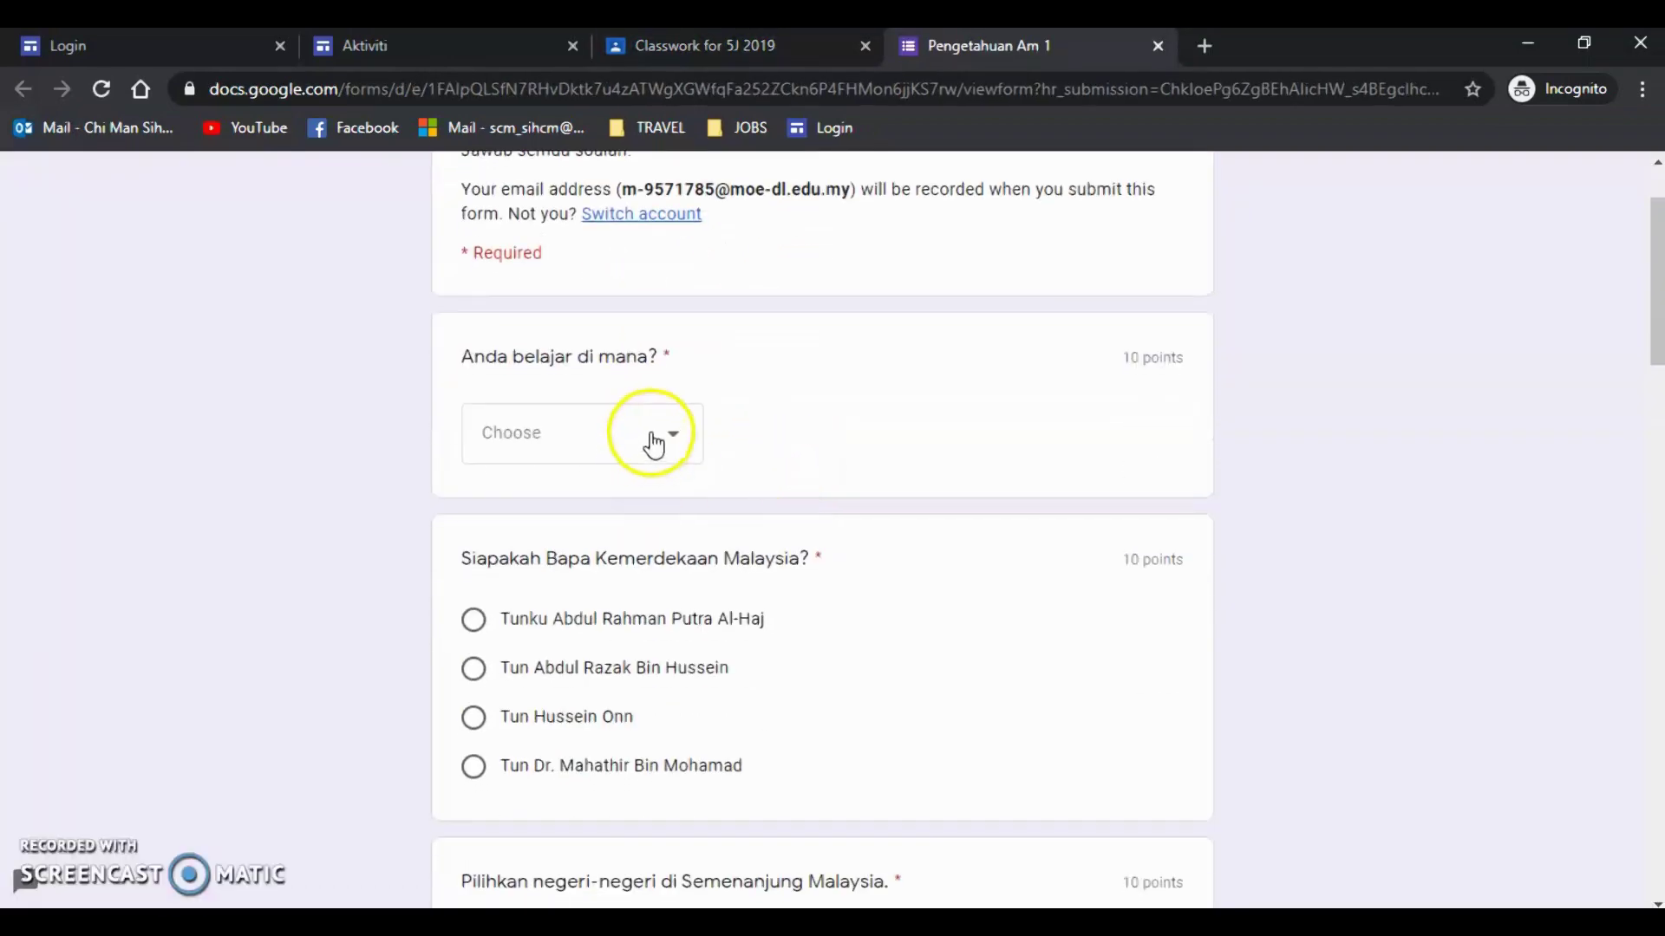
- Answer the first three questions with SJK (C) Kuo Kuang, Tunku Abdul Rahman Putra Al-Haj, and the states Johor and Sabah
scroll(737, 468, "up", 2)
left_click(673, 559)
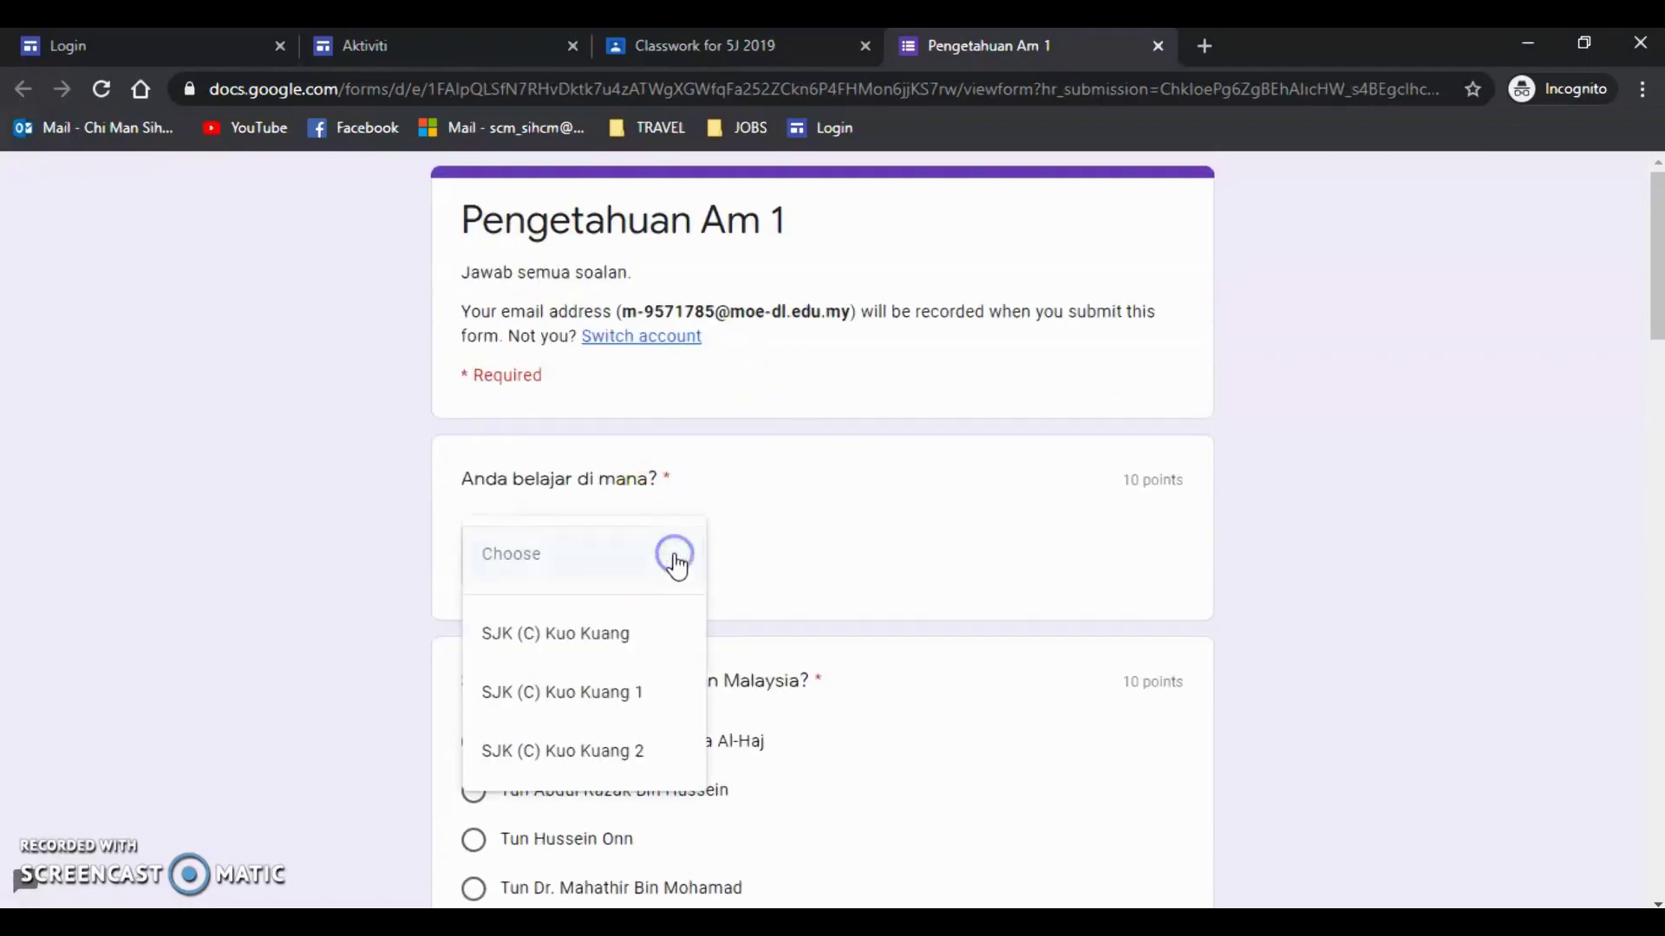
left_click(599, 647)
scroll(603, 637, "down", 4)
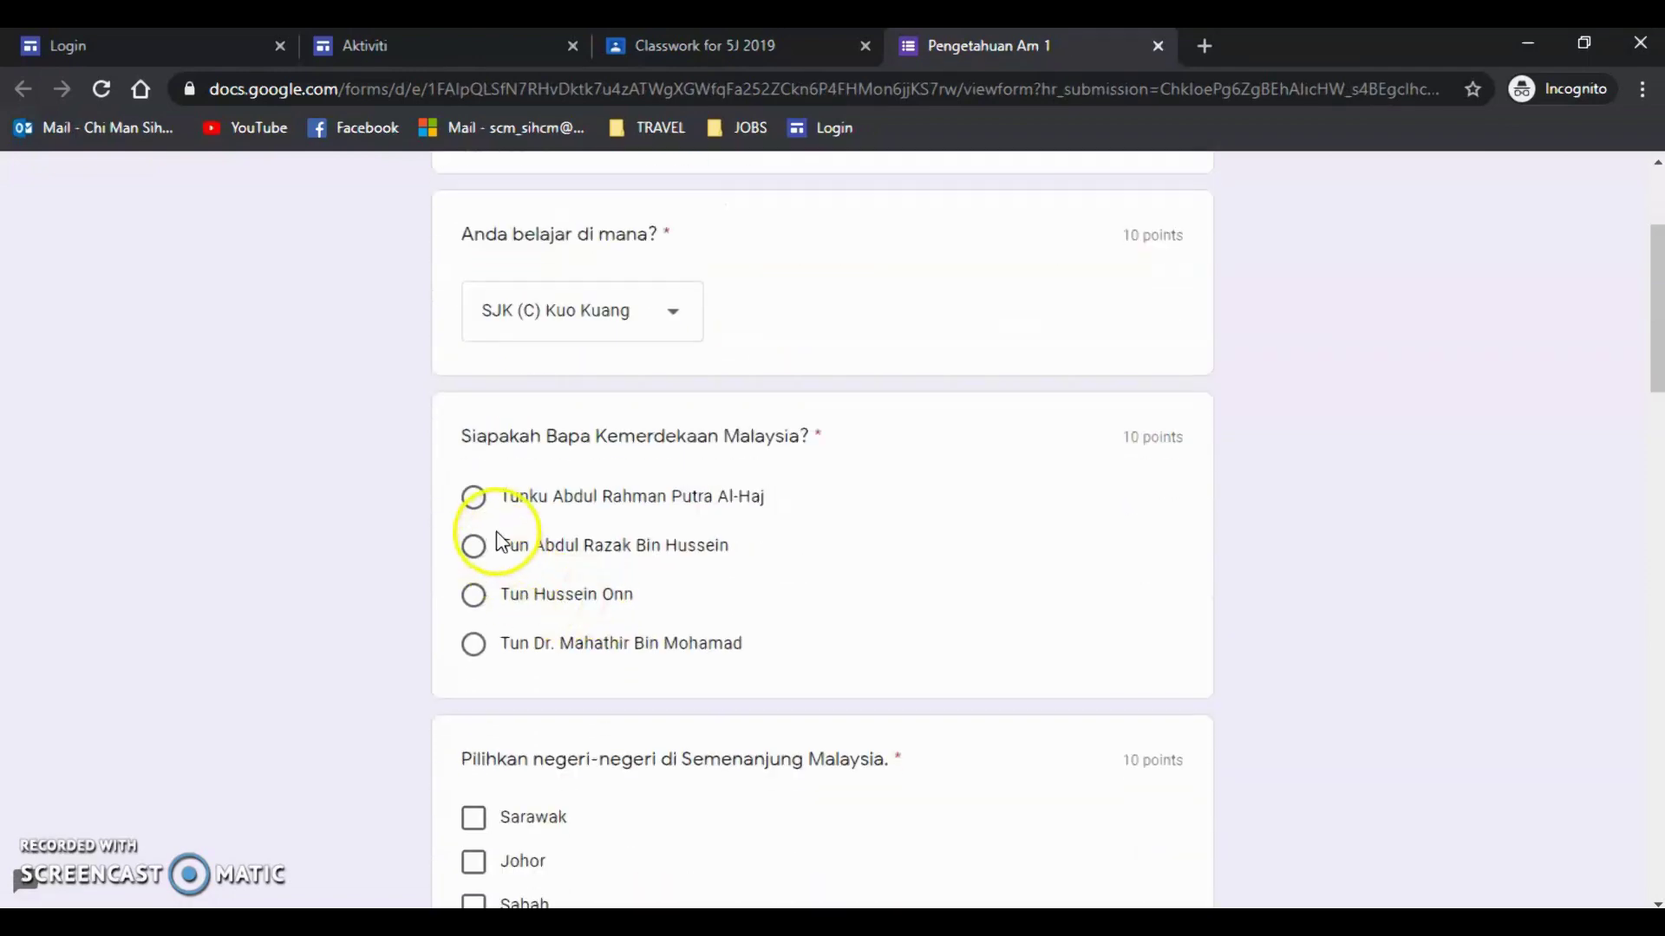
scroll(499, 524, "down", 4)
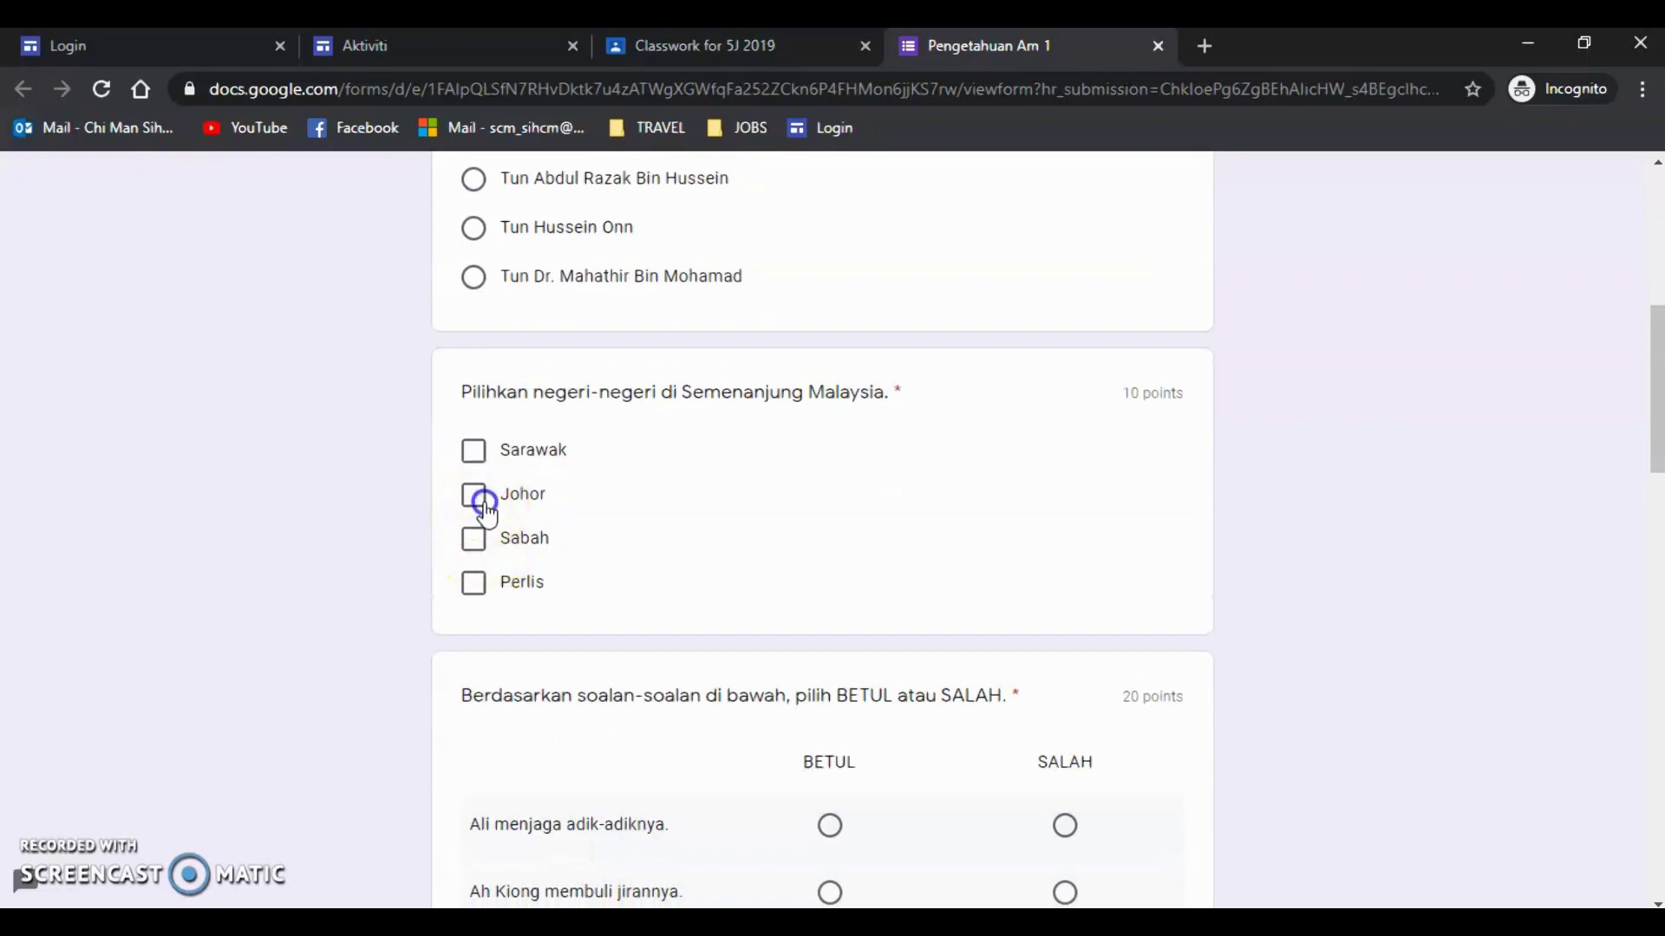
- In the BETUL/SALAH grid, mark the Ali and Muthu statements BETUL and the Ah Kiong and Jonathan statements SALAH
scroll(581, 575, "down", 3)
left_click(828, 581)
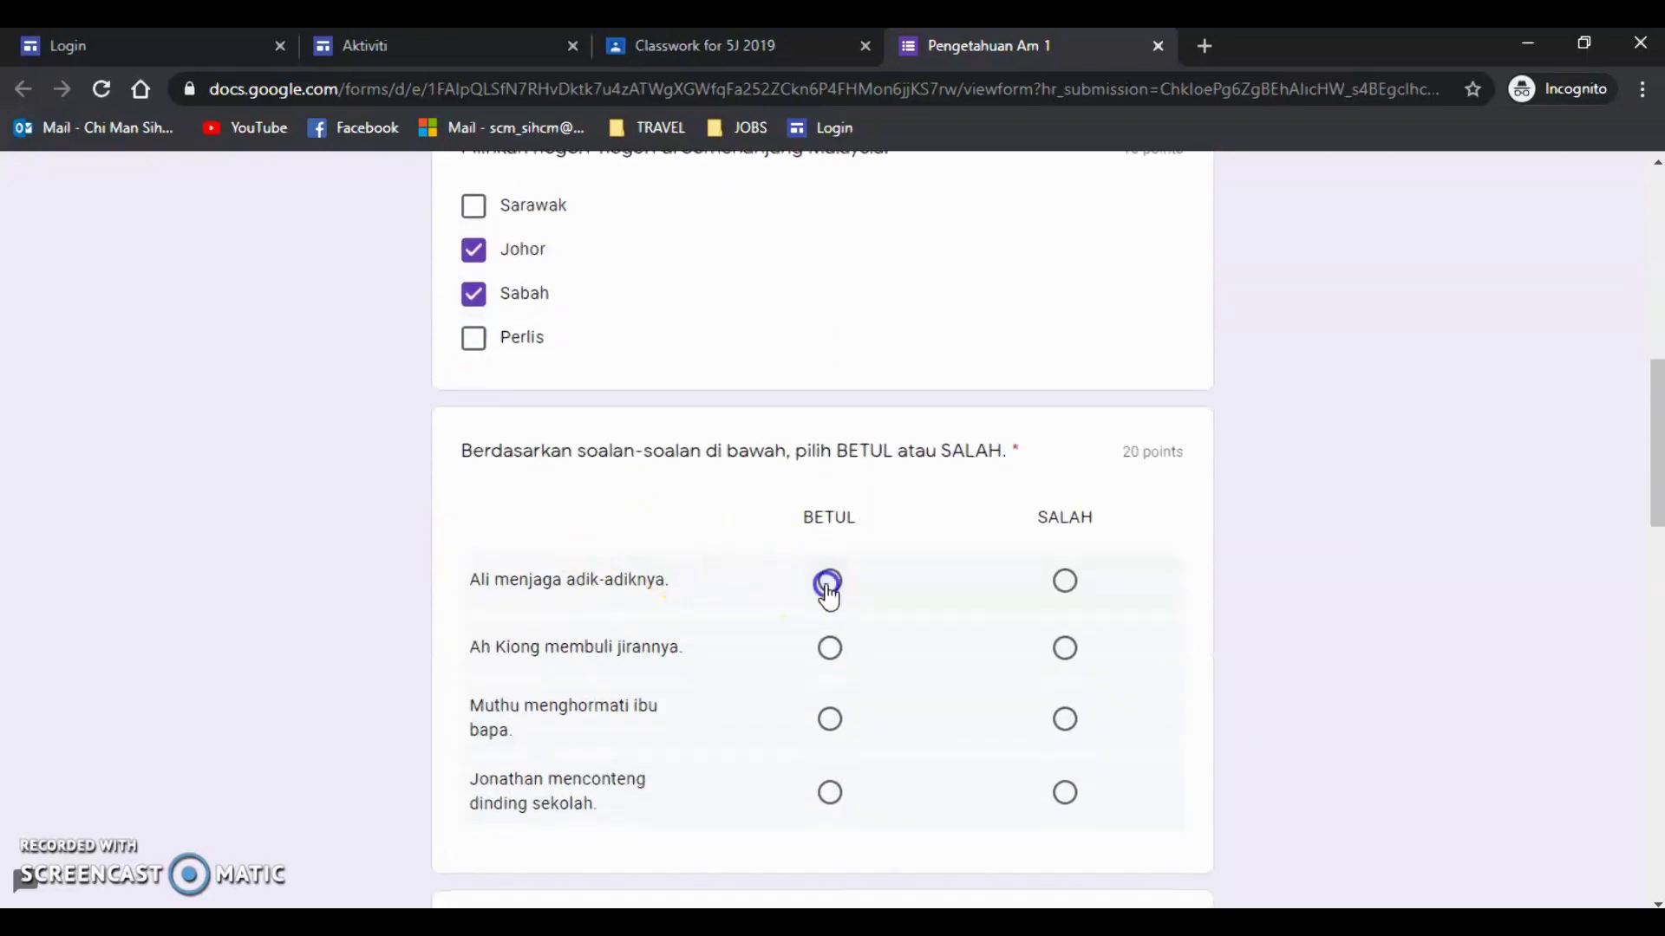
left_click(1065, 648)
left_click(830, 720)
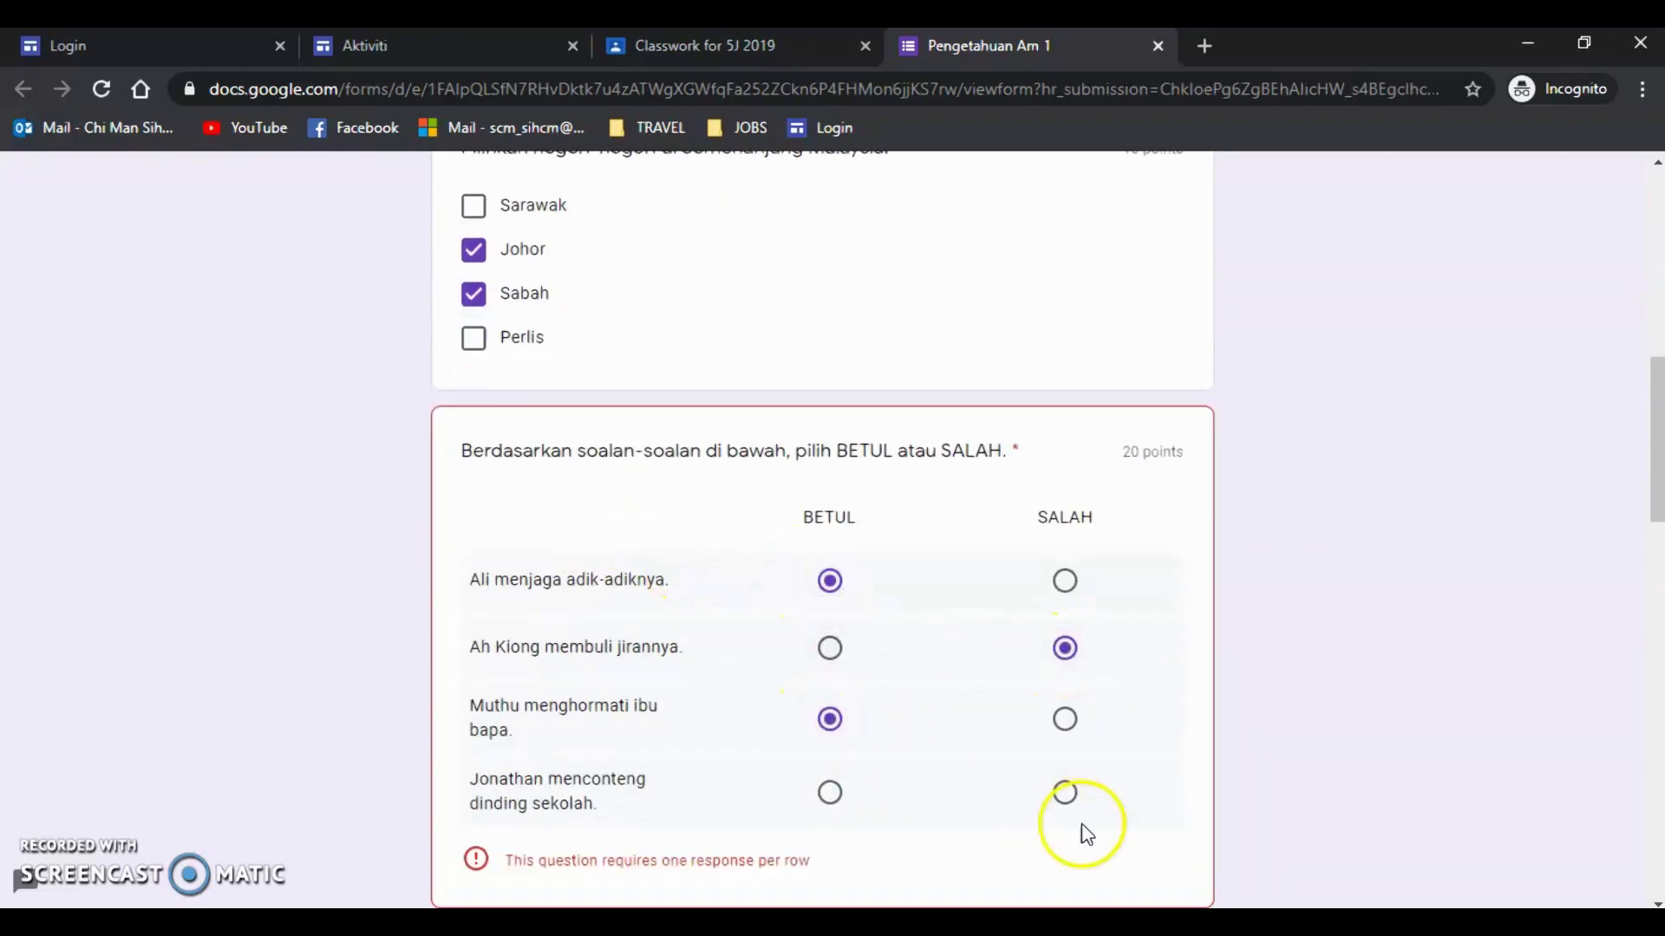
left_click(1066, 796)
- In the animal food grid, mark Rumput and Cacing for Harimau, Rusa and Arnab for Kambing, and Ulat for Ayam
scroll(564, 659, "down", 5)
left_click(652, 574)
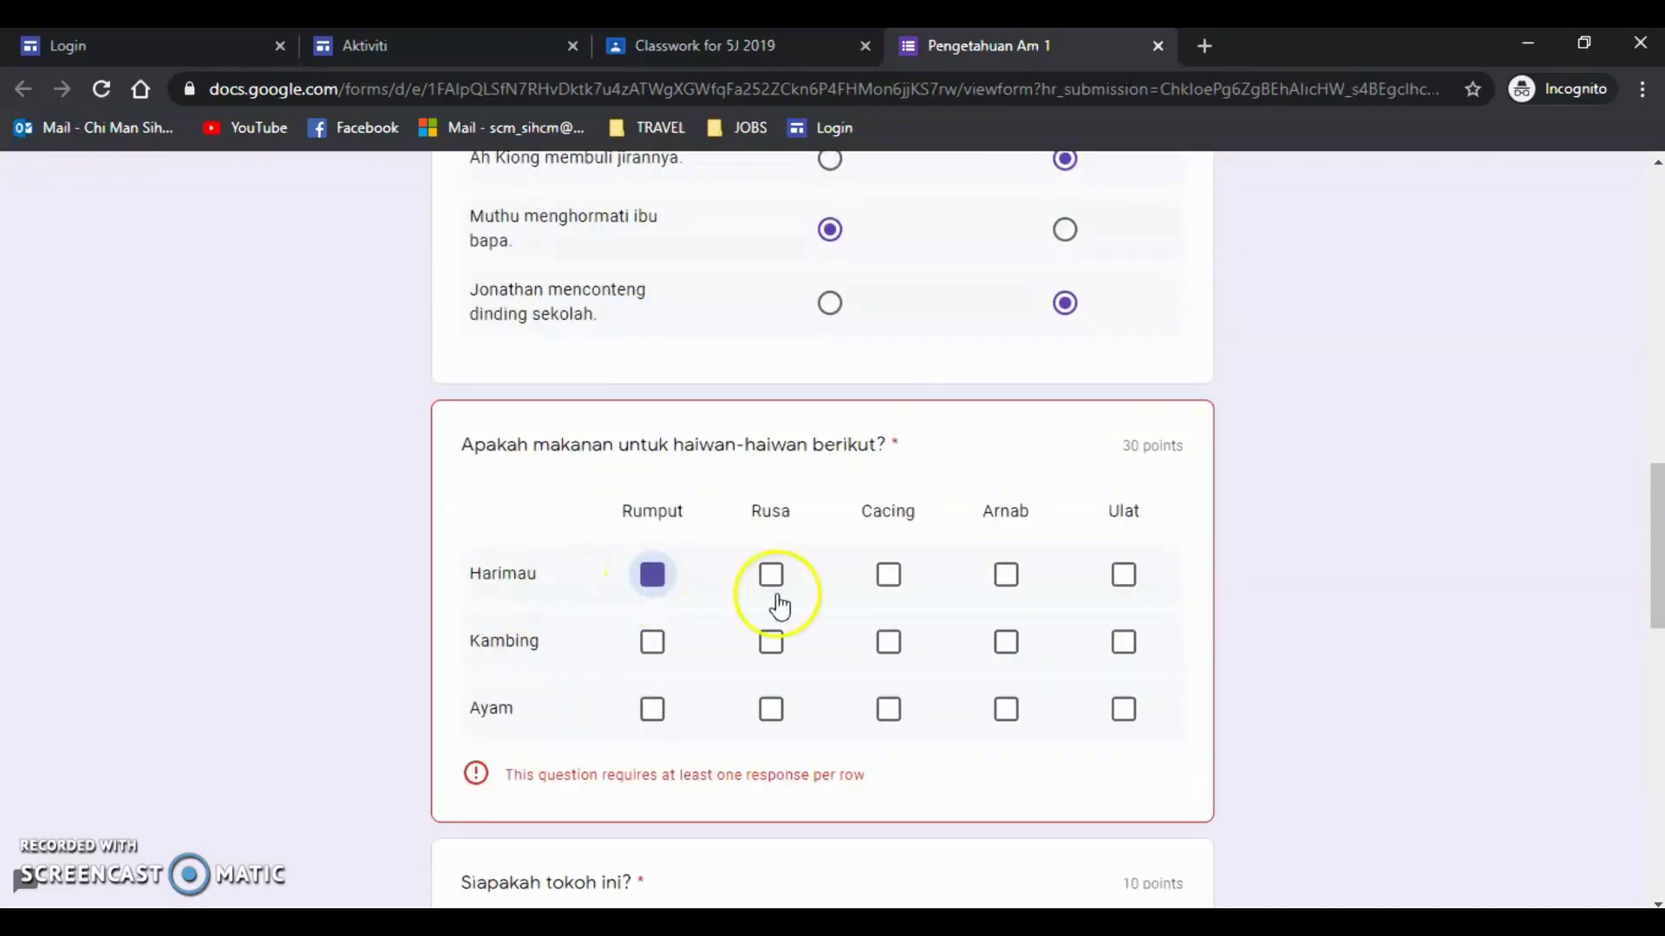
left_click(888, 574)
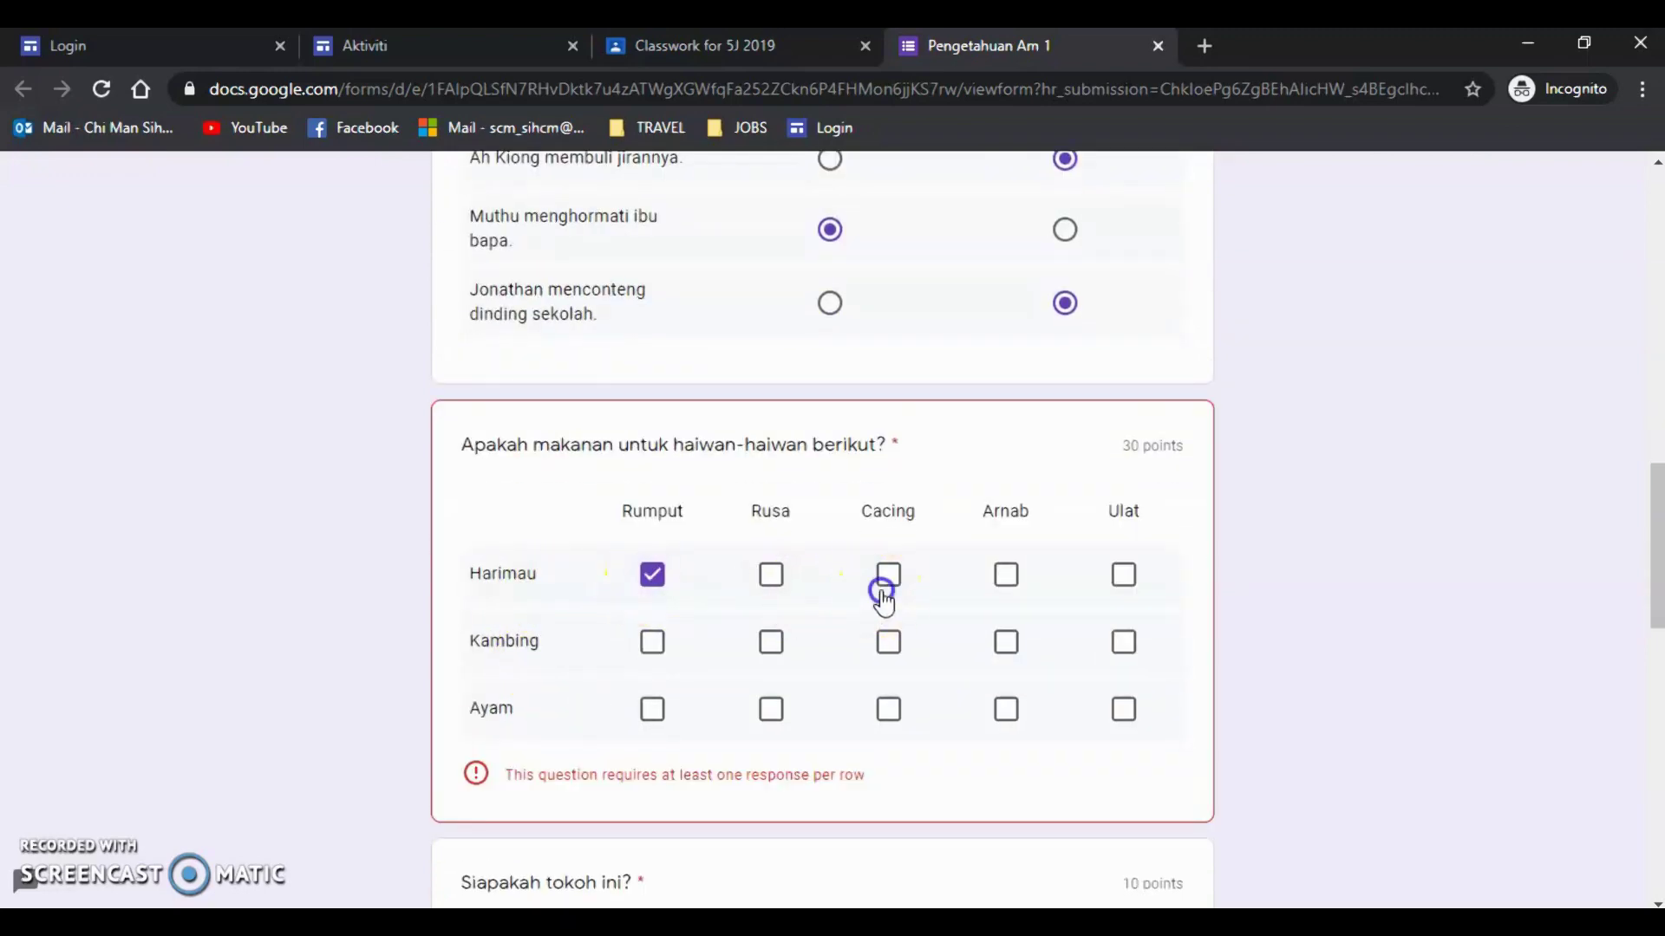
left_click(1006, 643)
left_click(1124, 709)
- Answer the portrait question with Tun Dr. Mahathir Bin Mohamad and the television sentence with "watching"
scroll(944, 685, "down", 10)
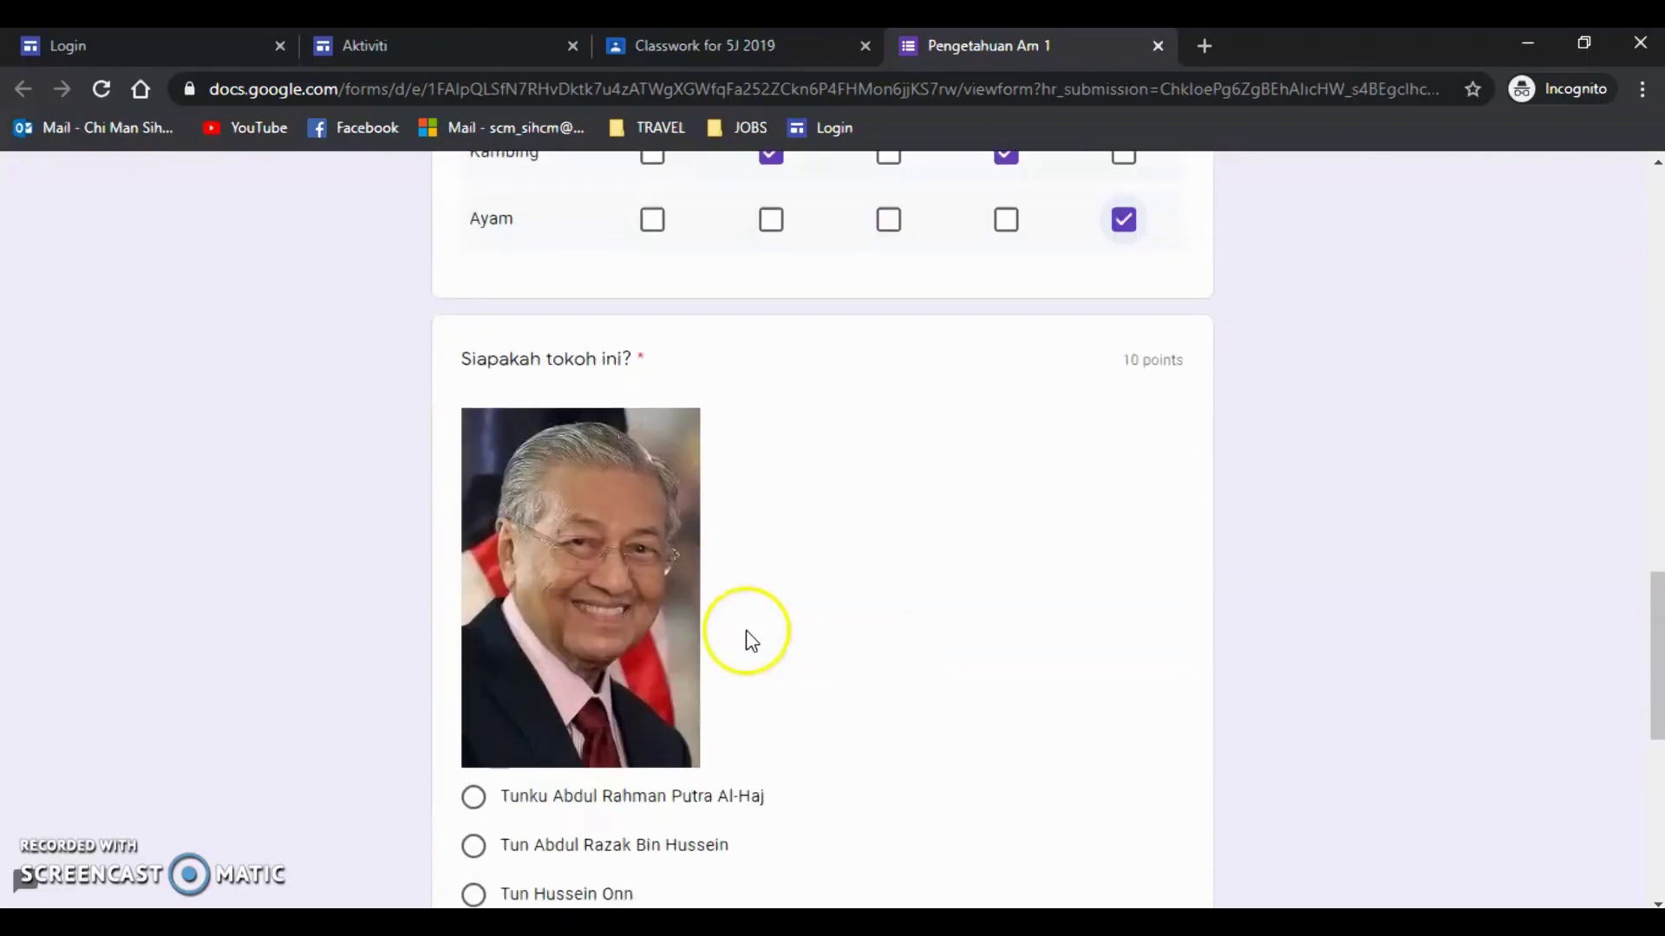
scroll(494, 624, "down", 3)
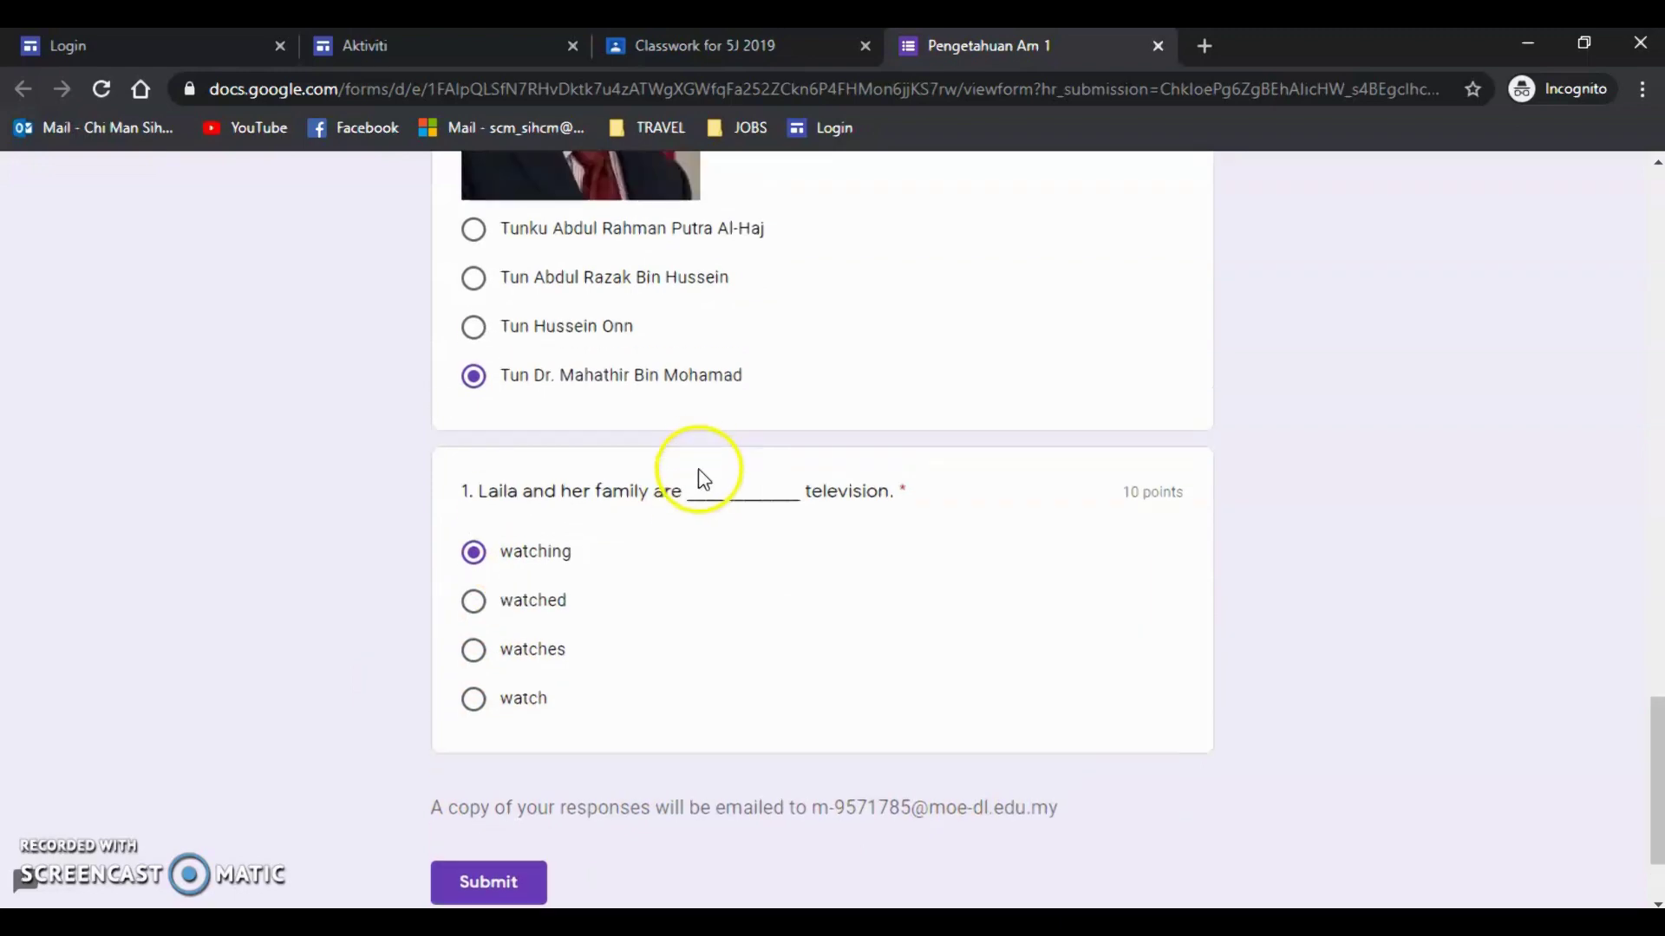
- Review all the answers from the first question to the last and submit the Pengetahuan Am 1 form
scroll(695, 476, "up", 14)
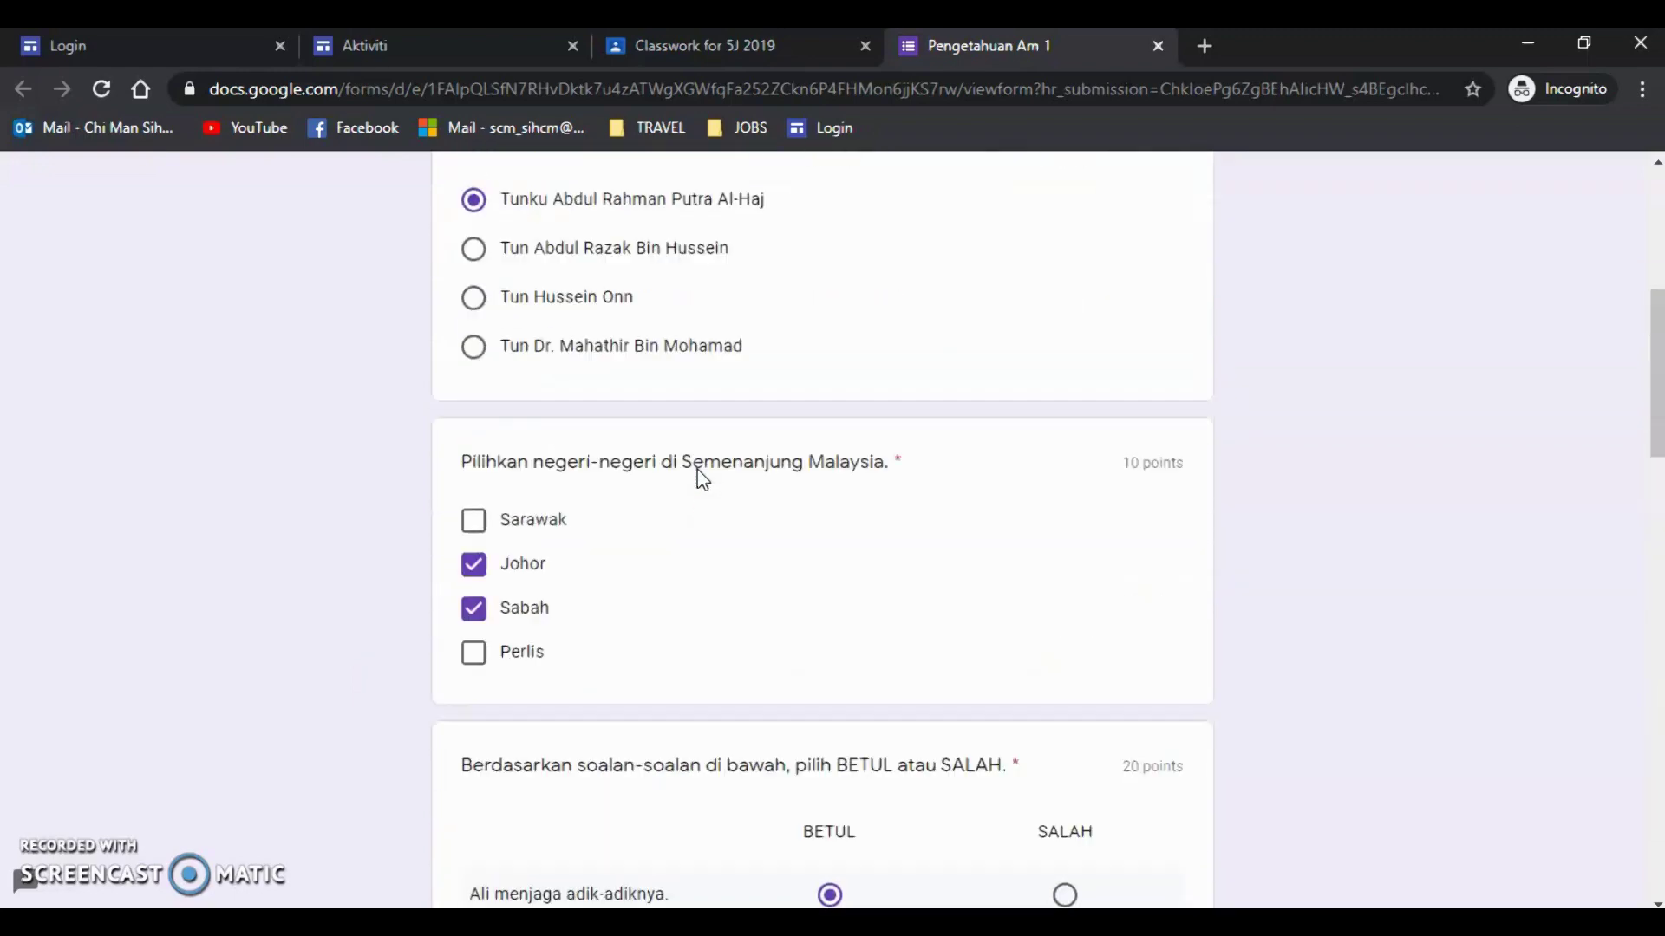
scroll(697, 470, "up", 6)
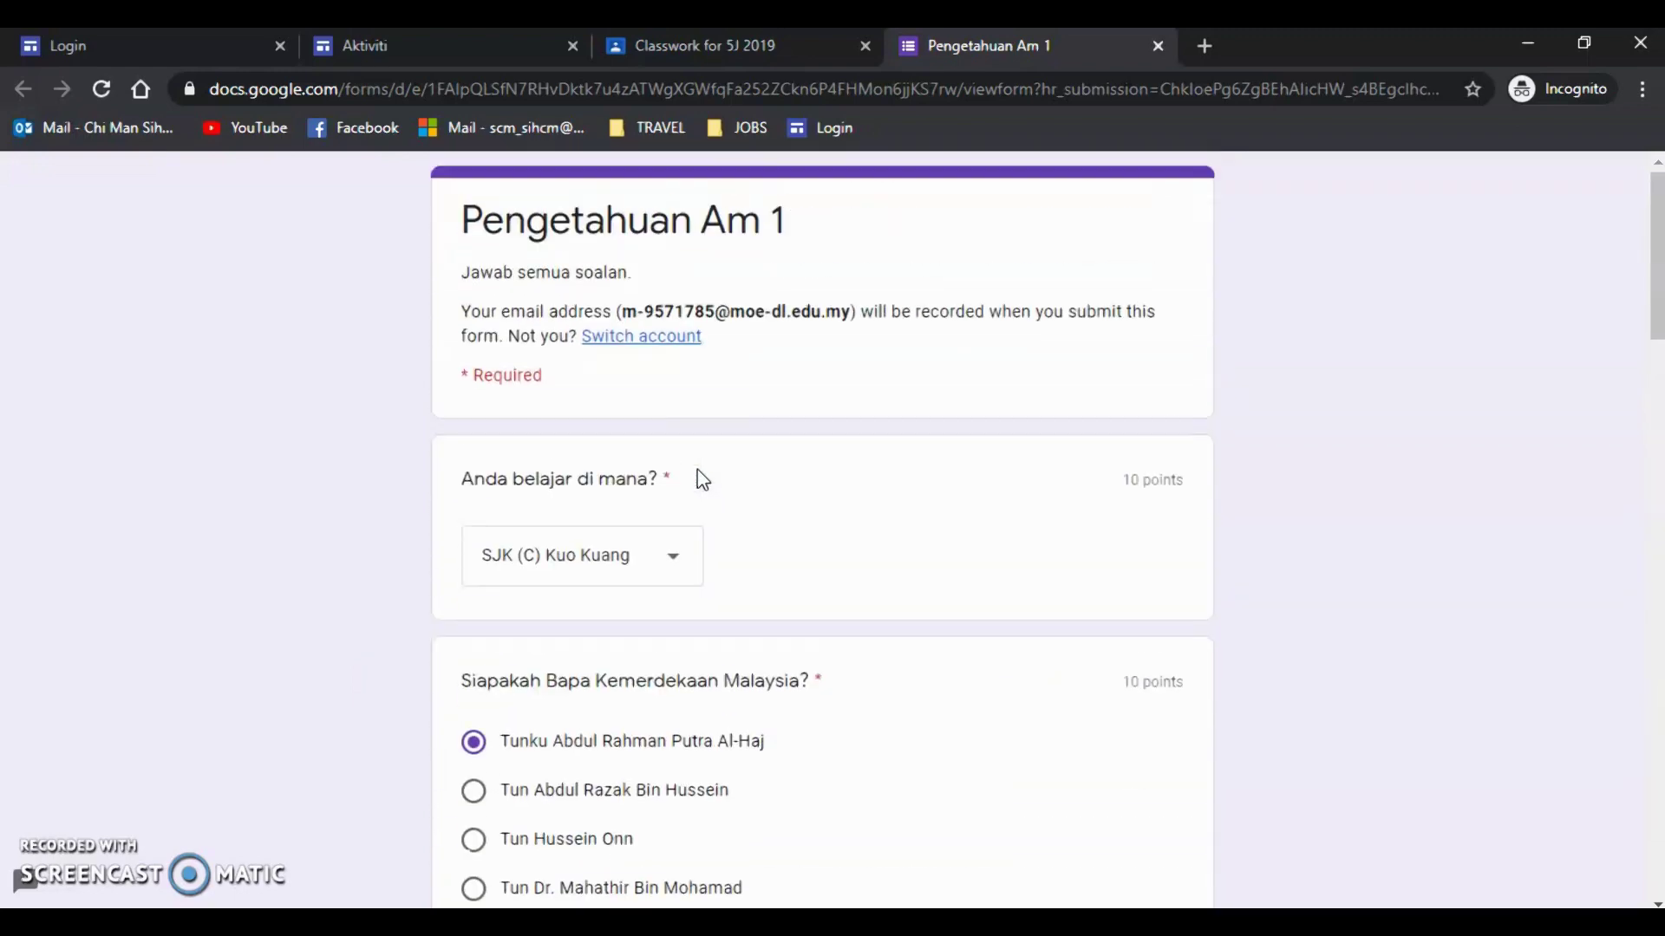
scroll(699, 476, "down", 20)
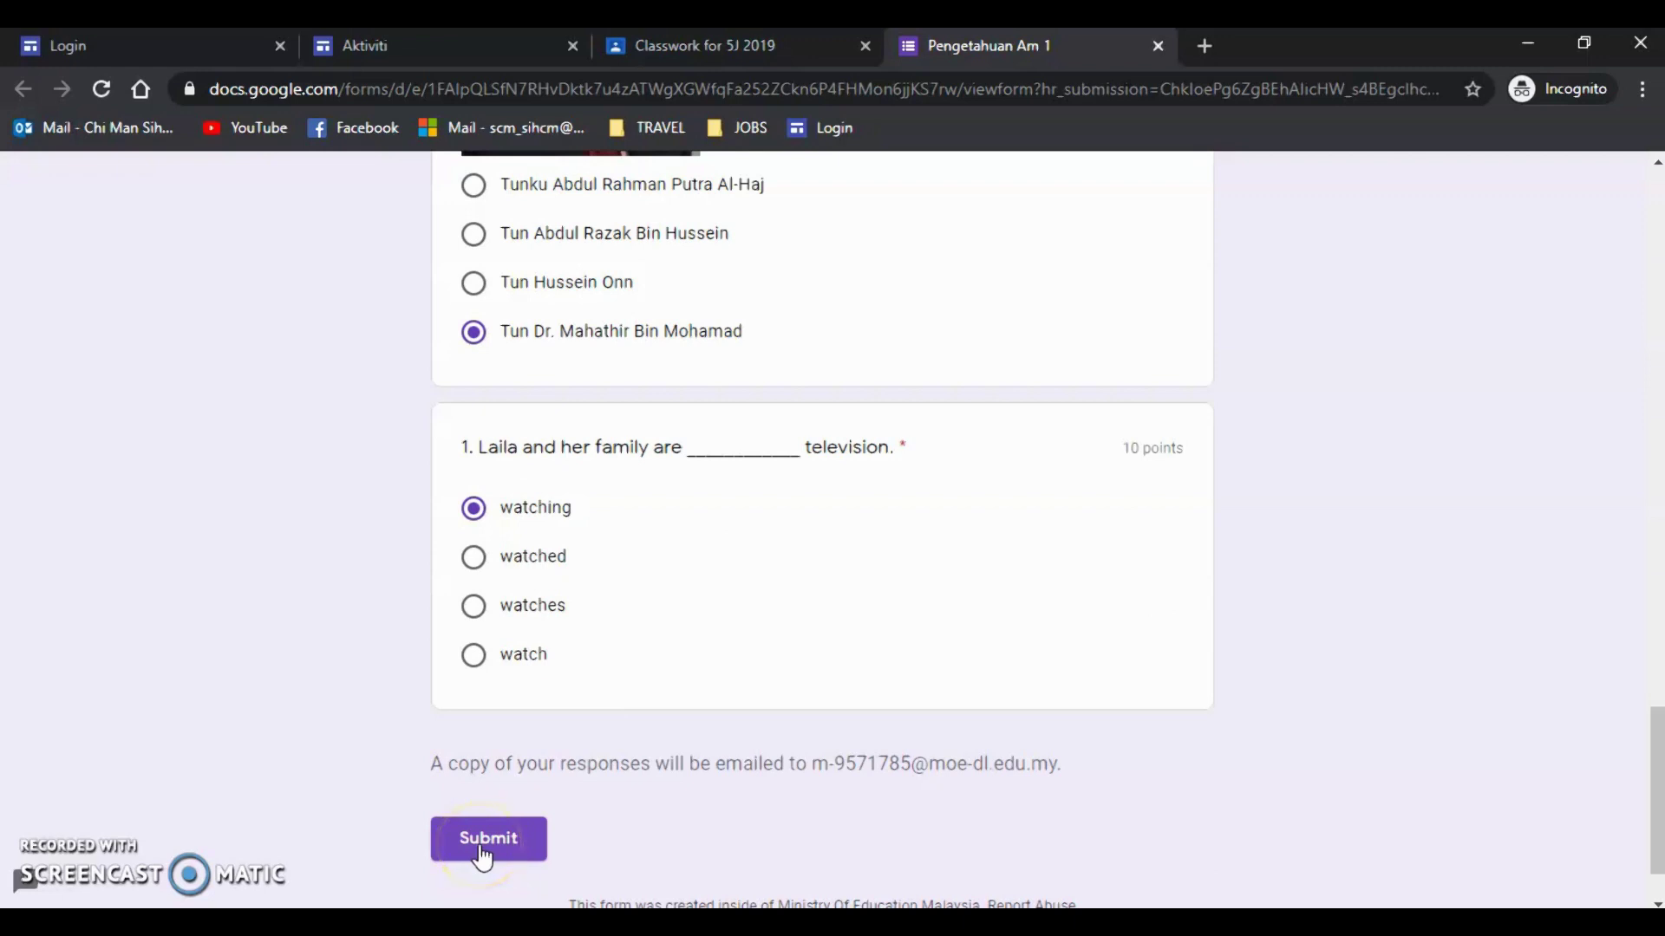
left_click(482, 848)
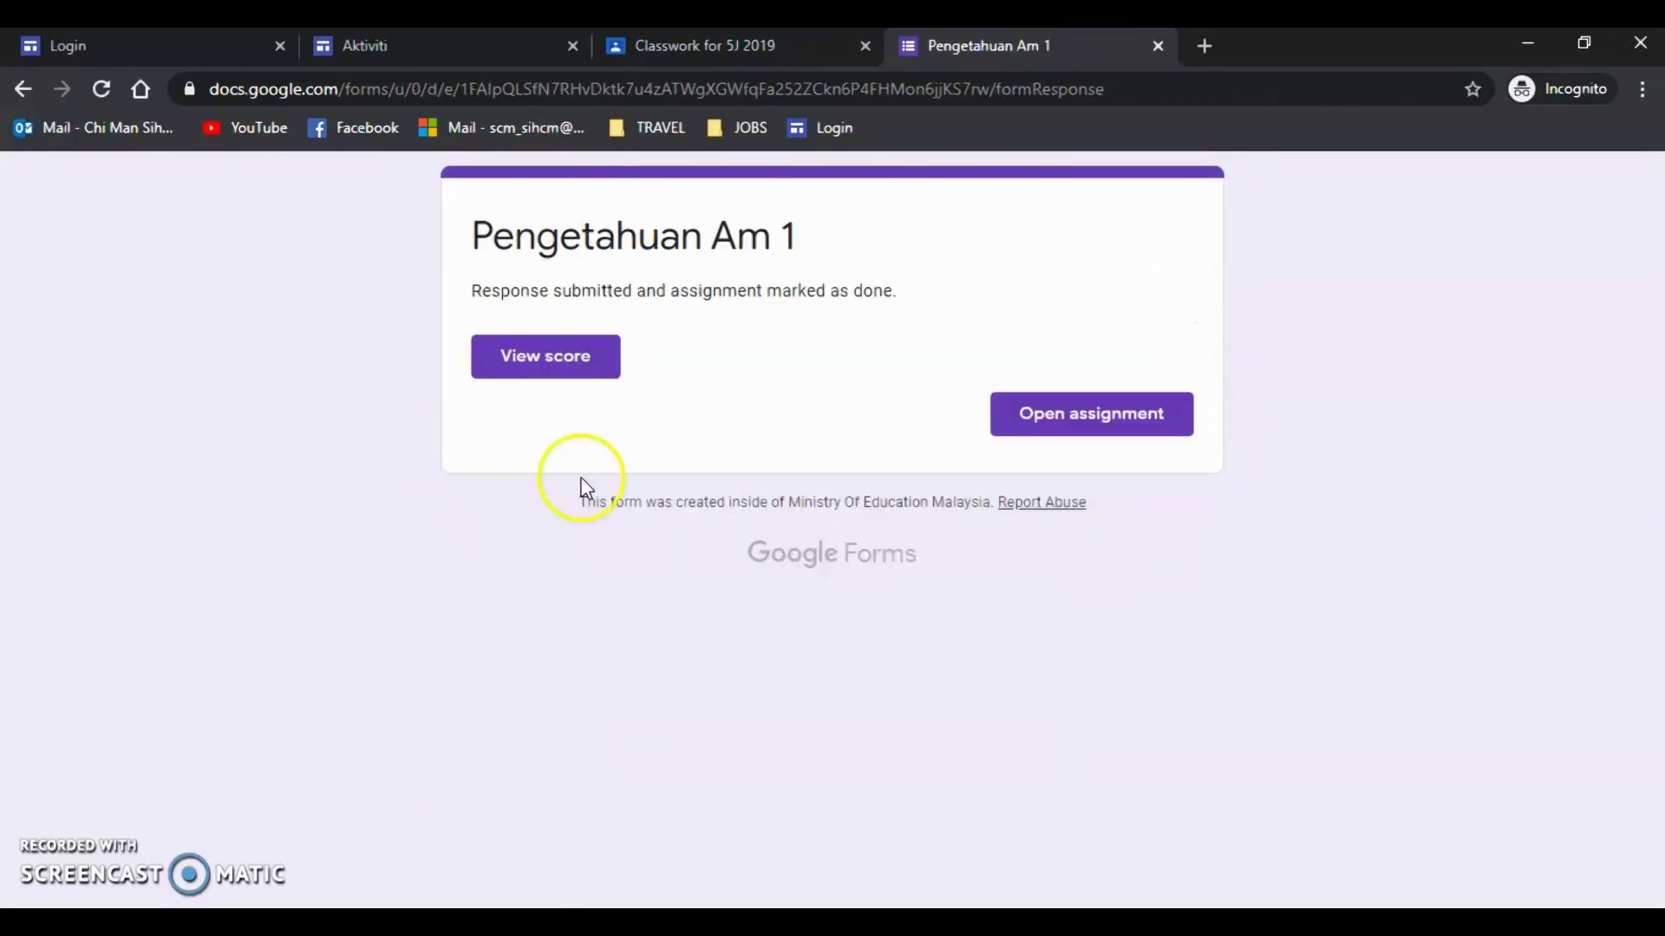
- View the score for Pengetahuan Am 1 and read through the marked and correct answers
left_click(550, 365)
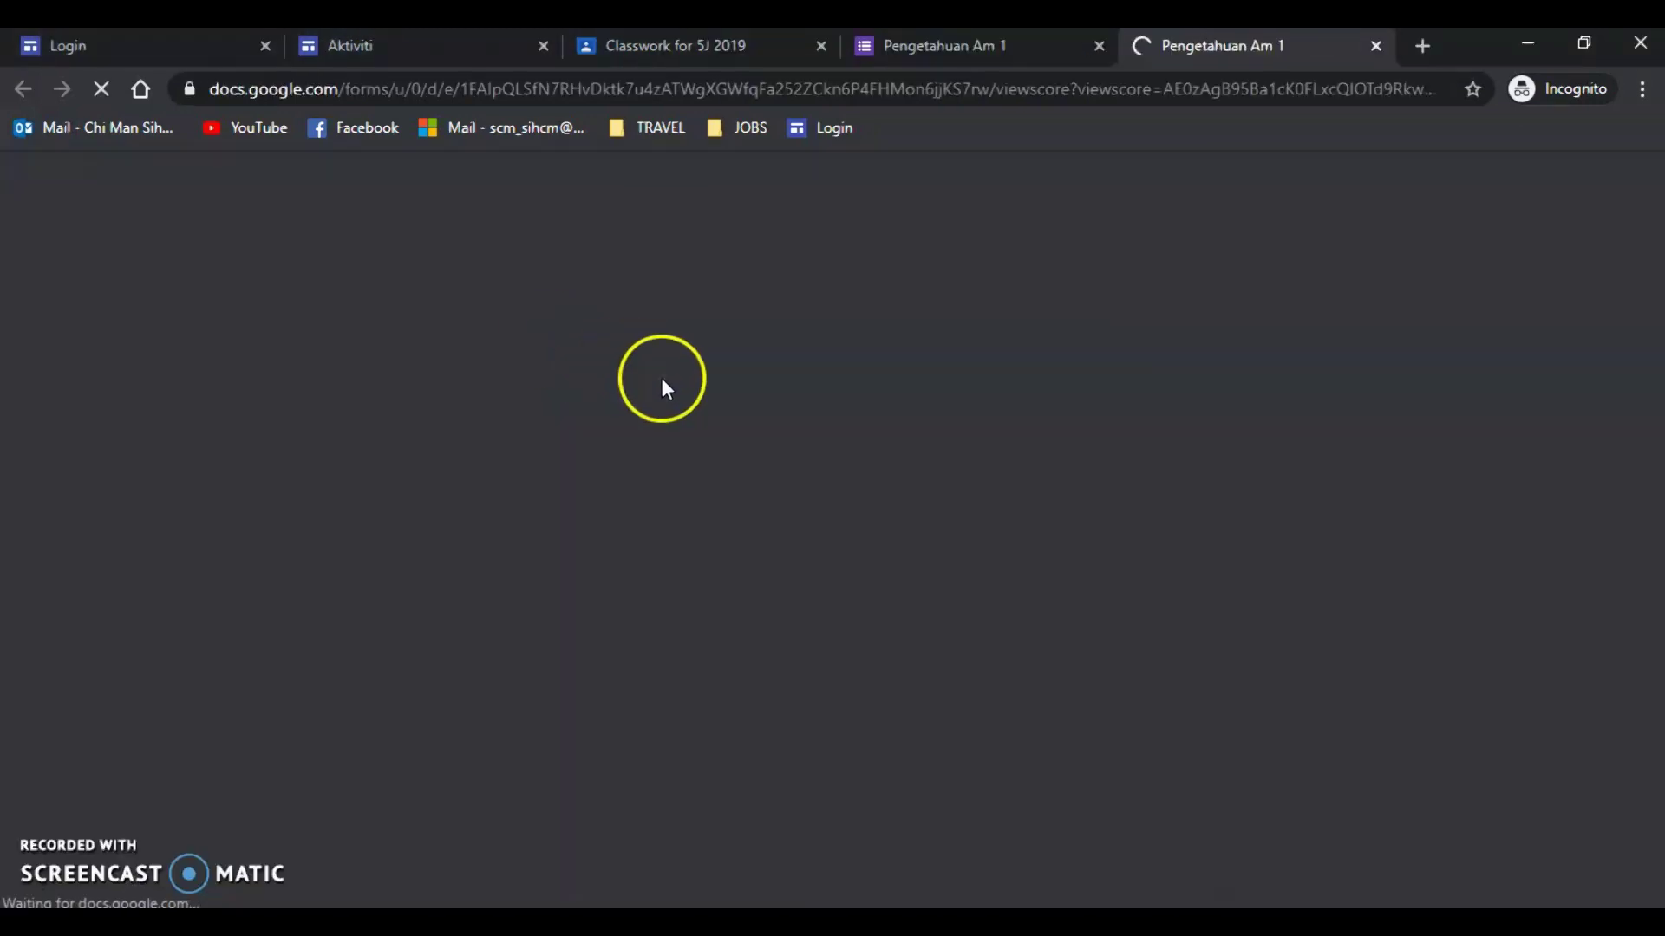
scroll(1284, 418, "down", 15)
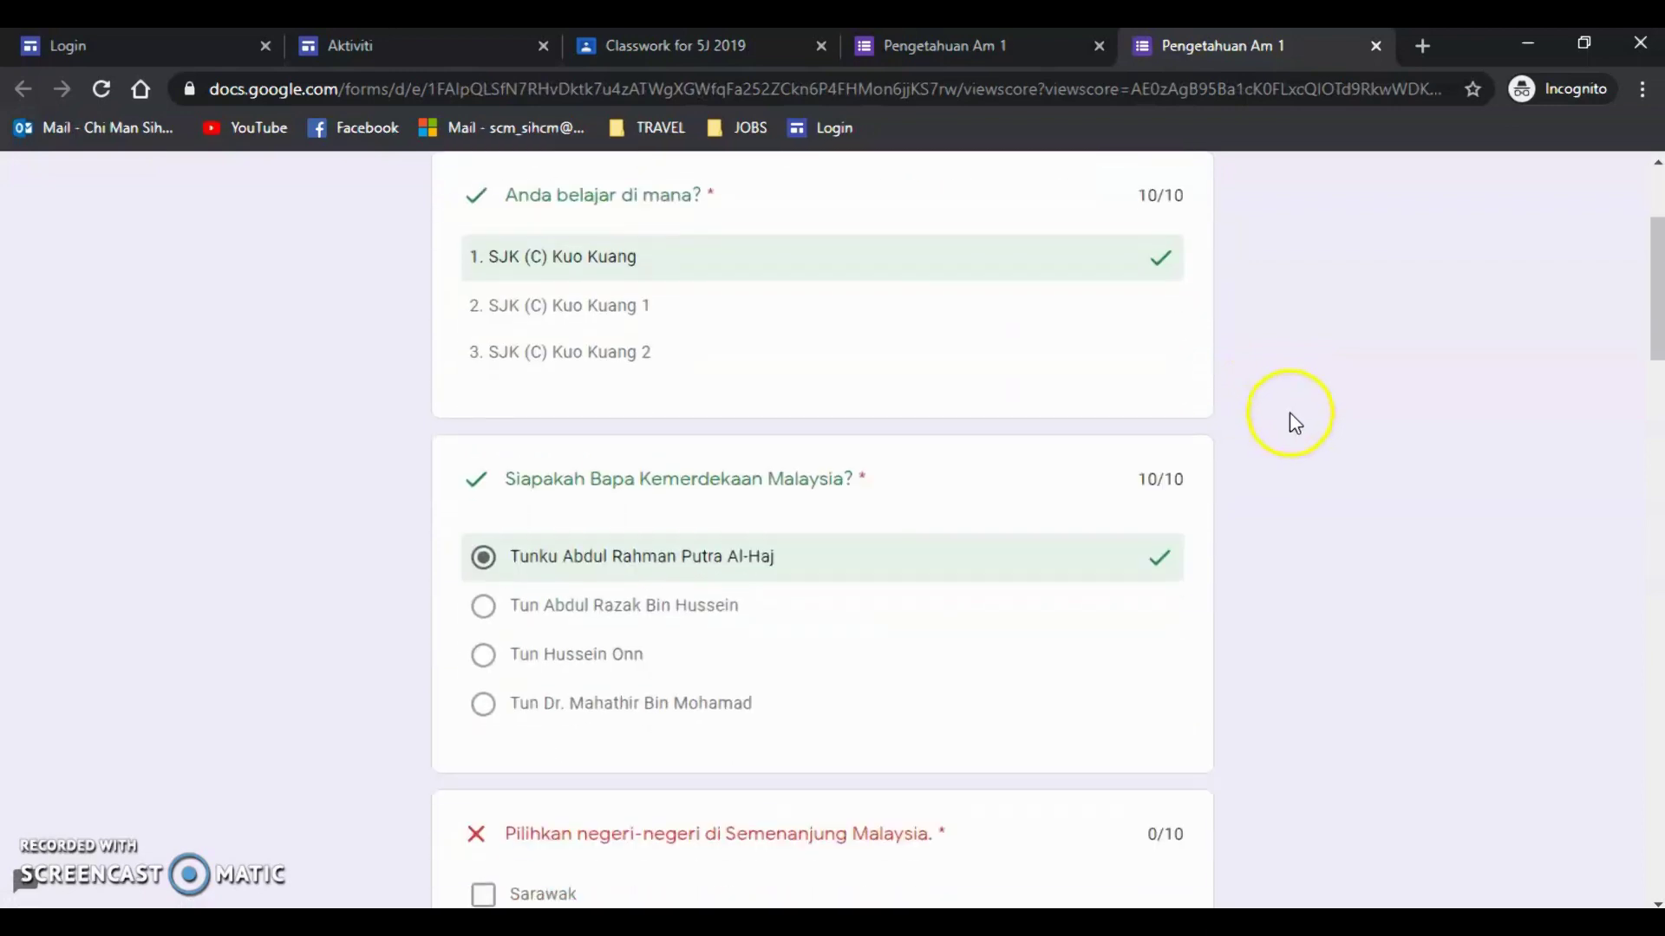
scroll(1351, 405, "down", 12)
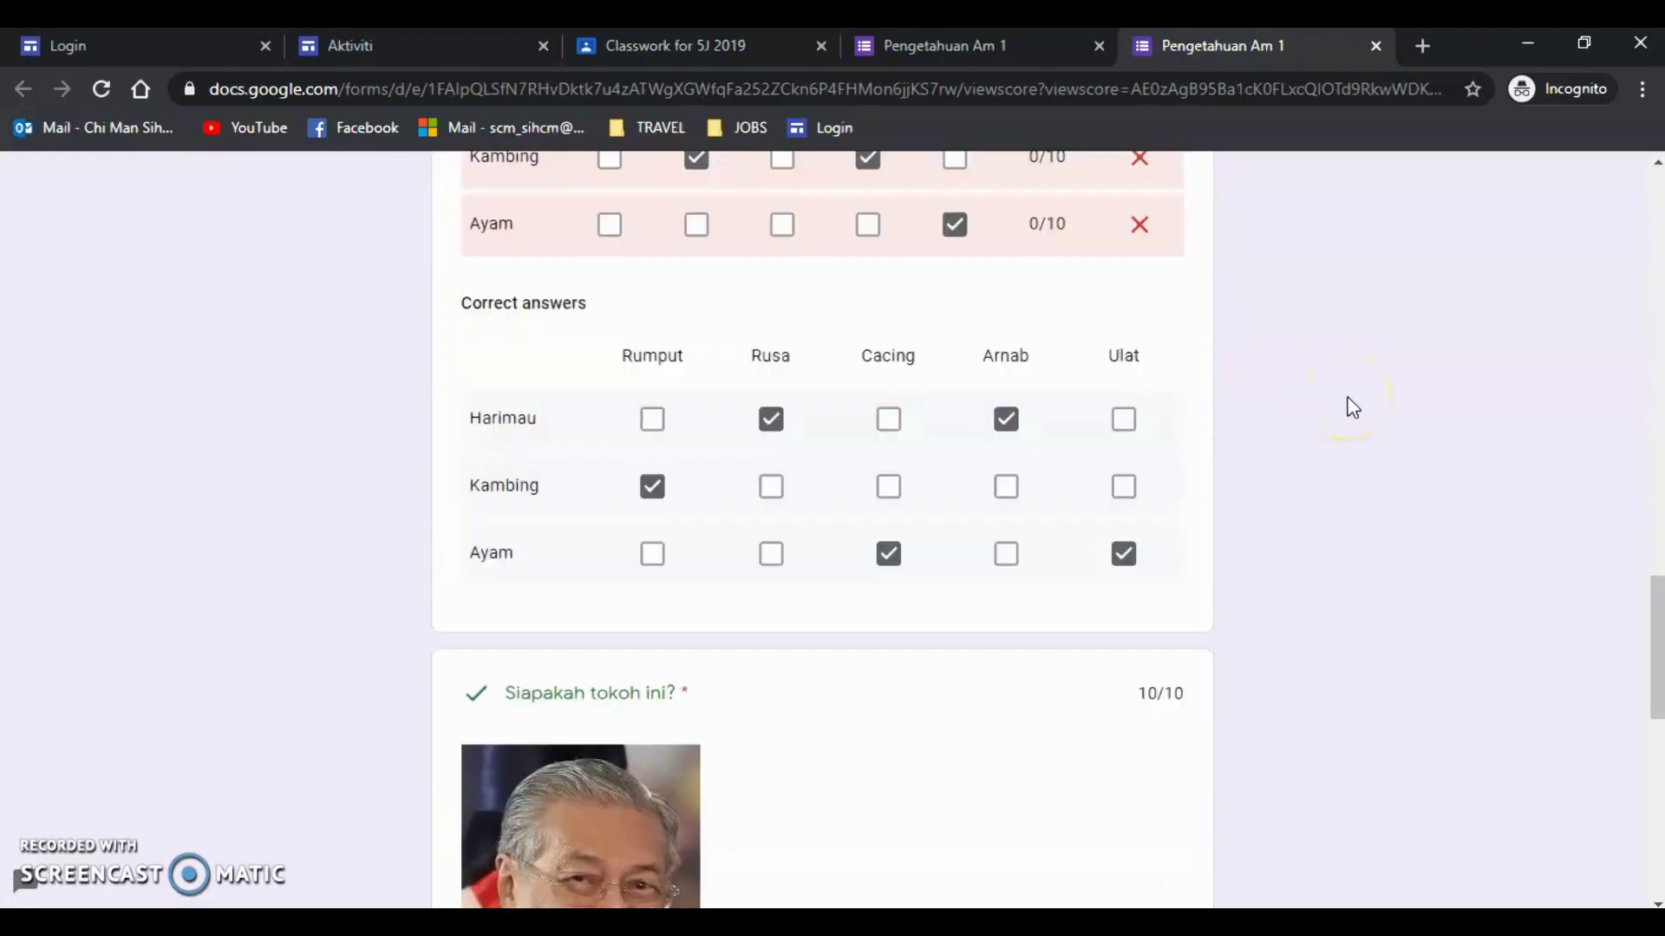
scroll(1218, 513, "up", 20)
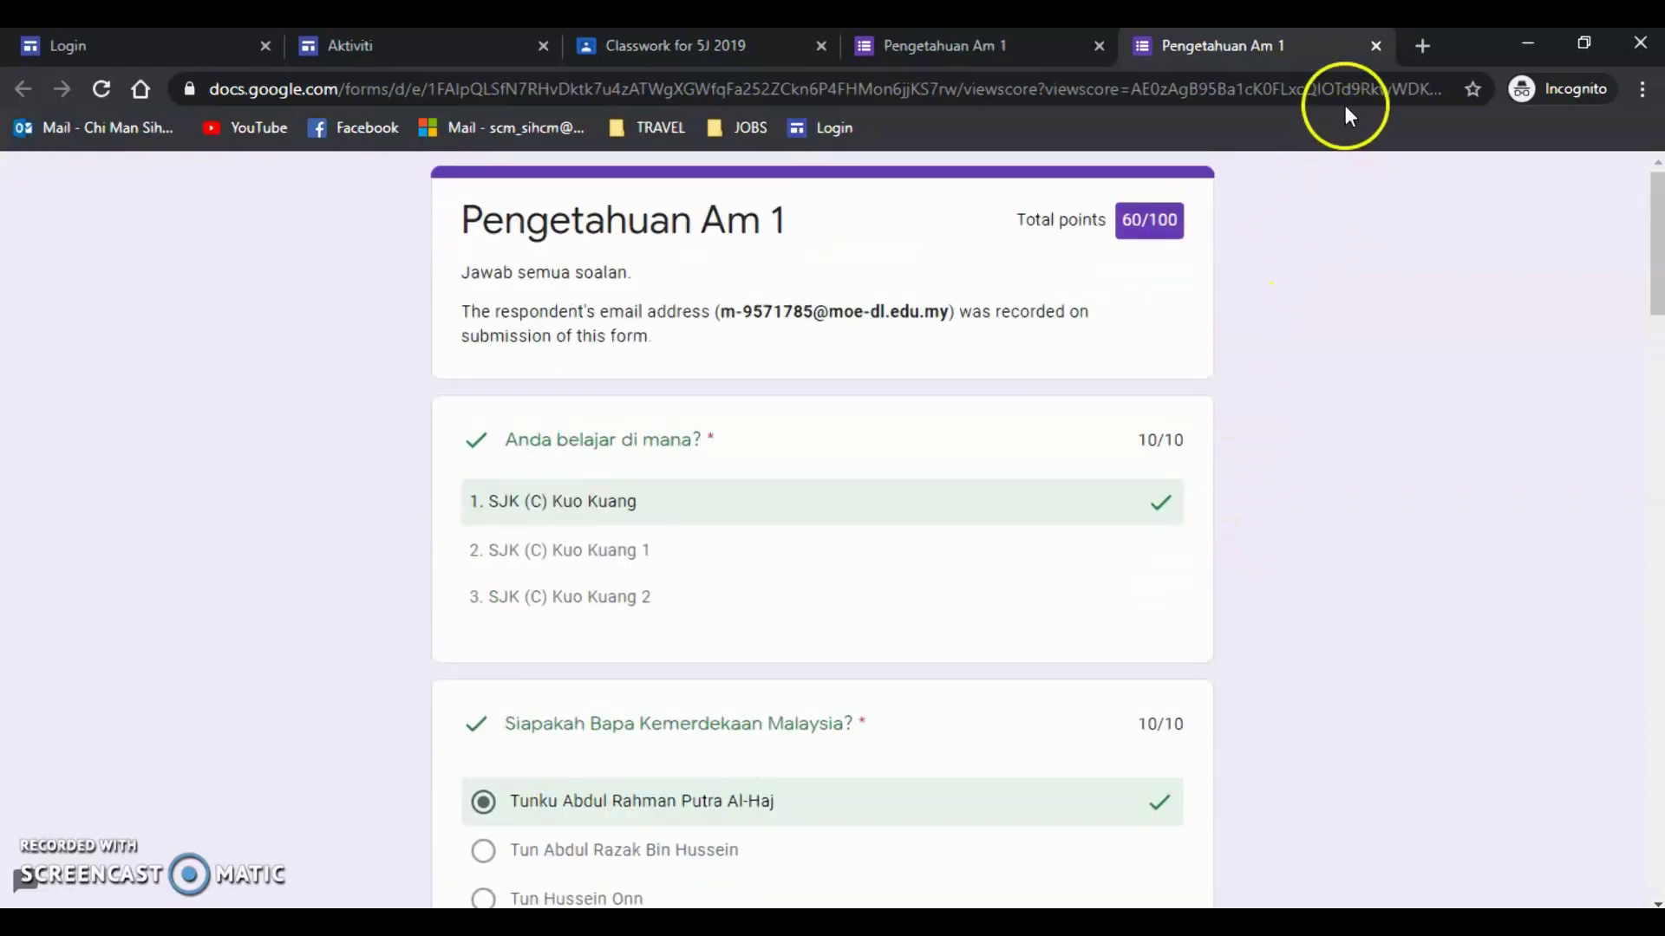
- Close the score and form tabs and check the status of Pengetahuan Am 1 on the 5J Classwork page
left_click(1377, 50)
left_click(1157, 46)
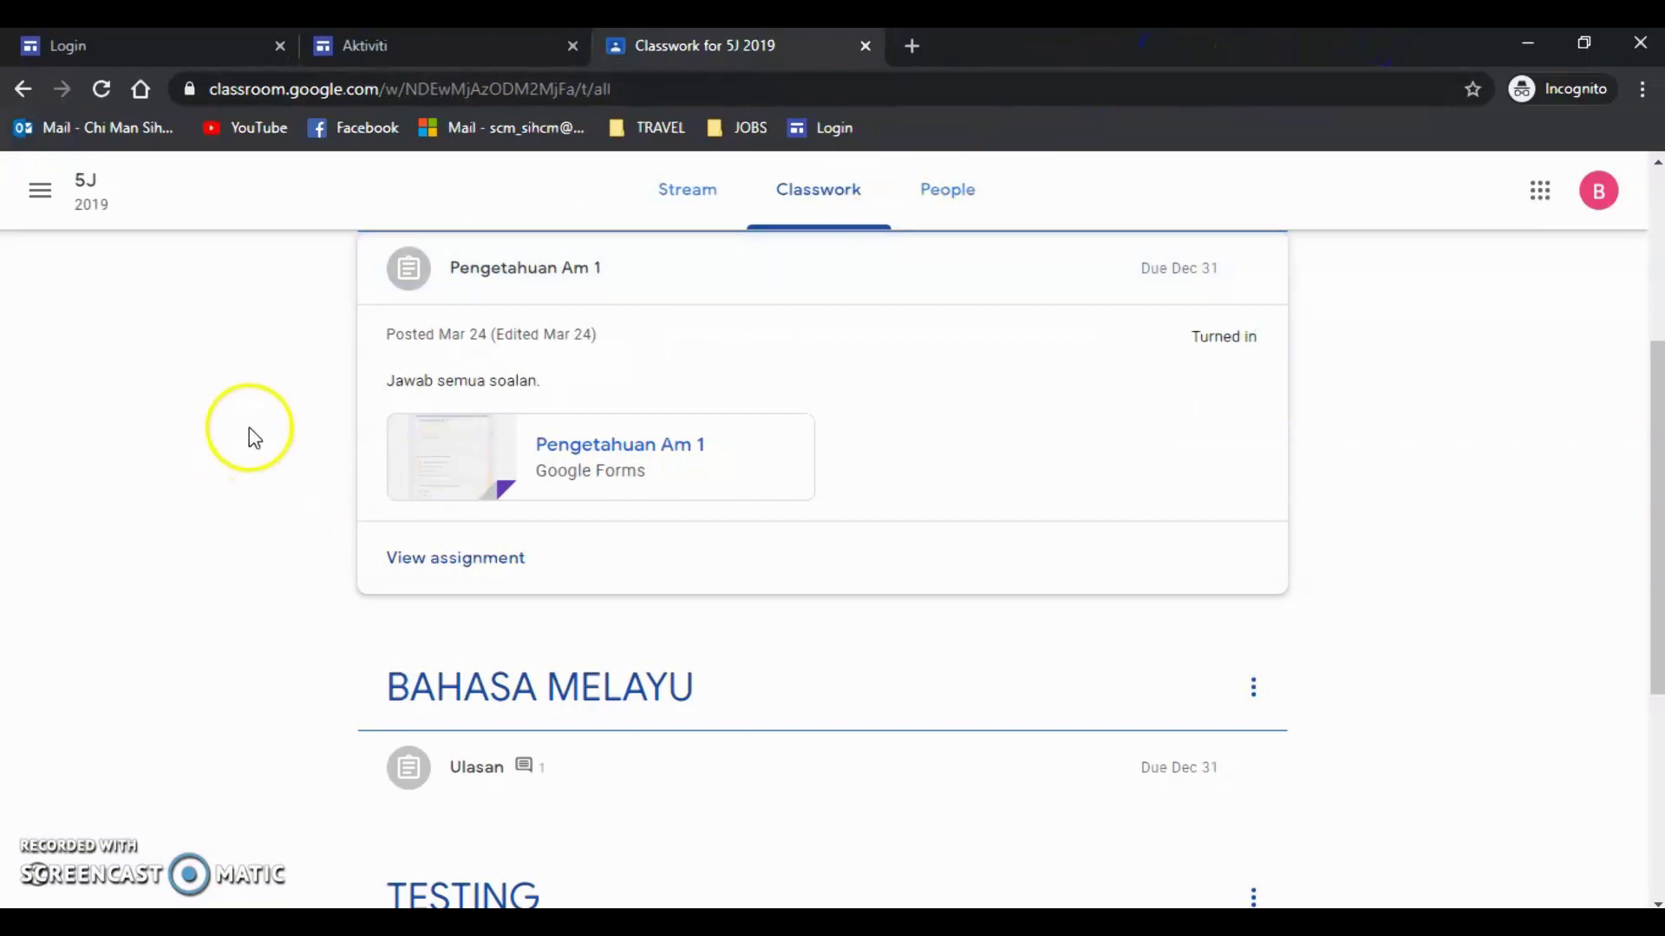
scroll(295, 408, "up", 1)
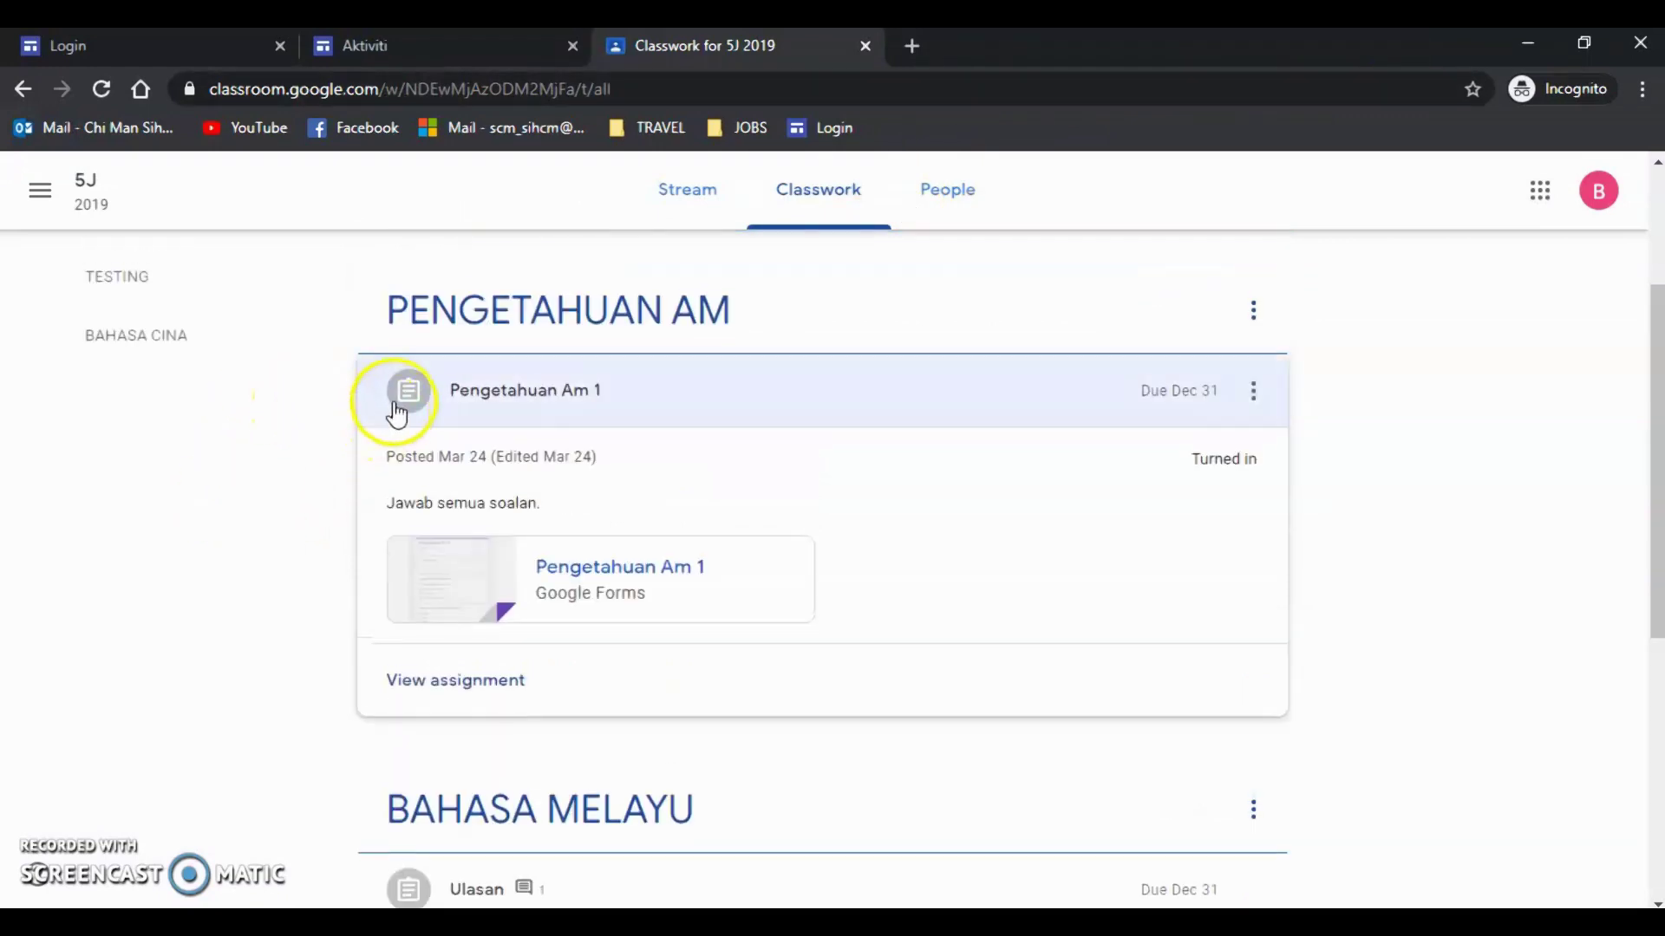
scroll(413, 411, "down", 1)
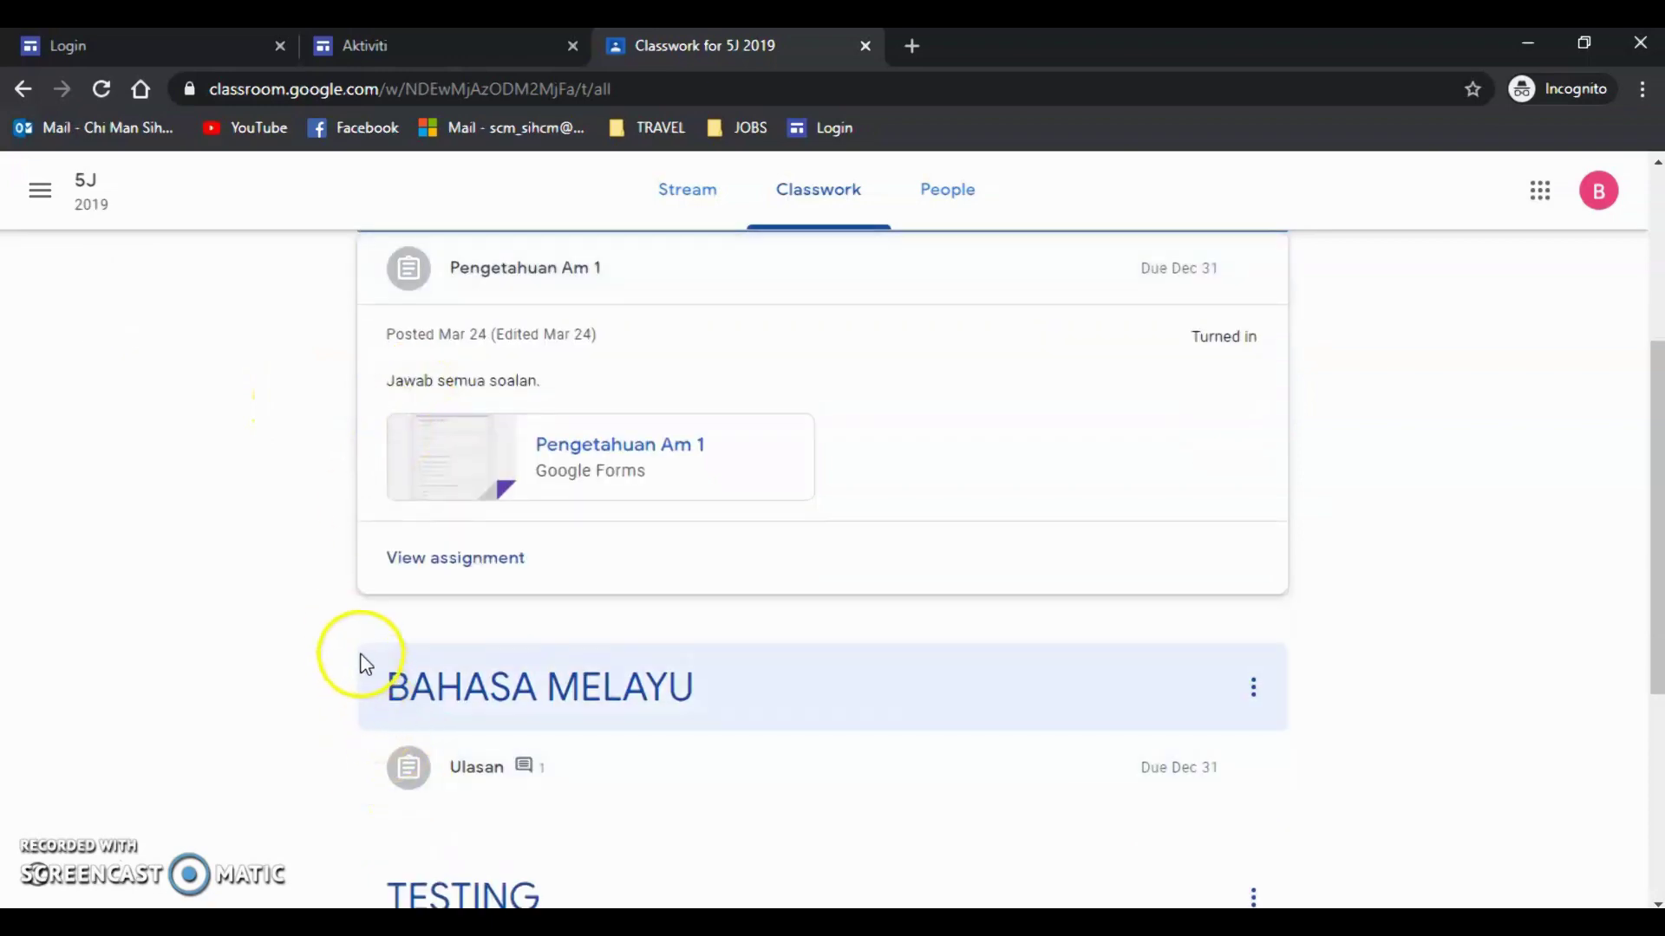
- Open the student's own work list for class 5J and filter it by Returned with grade
scroll(342, 651, "up", 3)
left_click(430, 292)
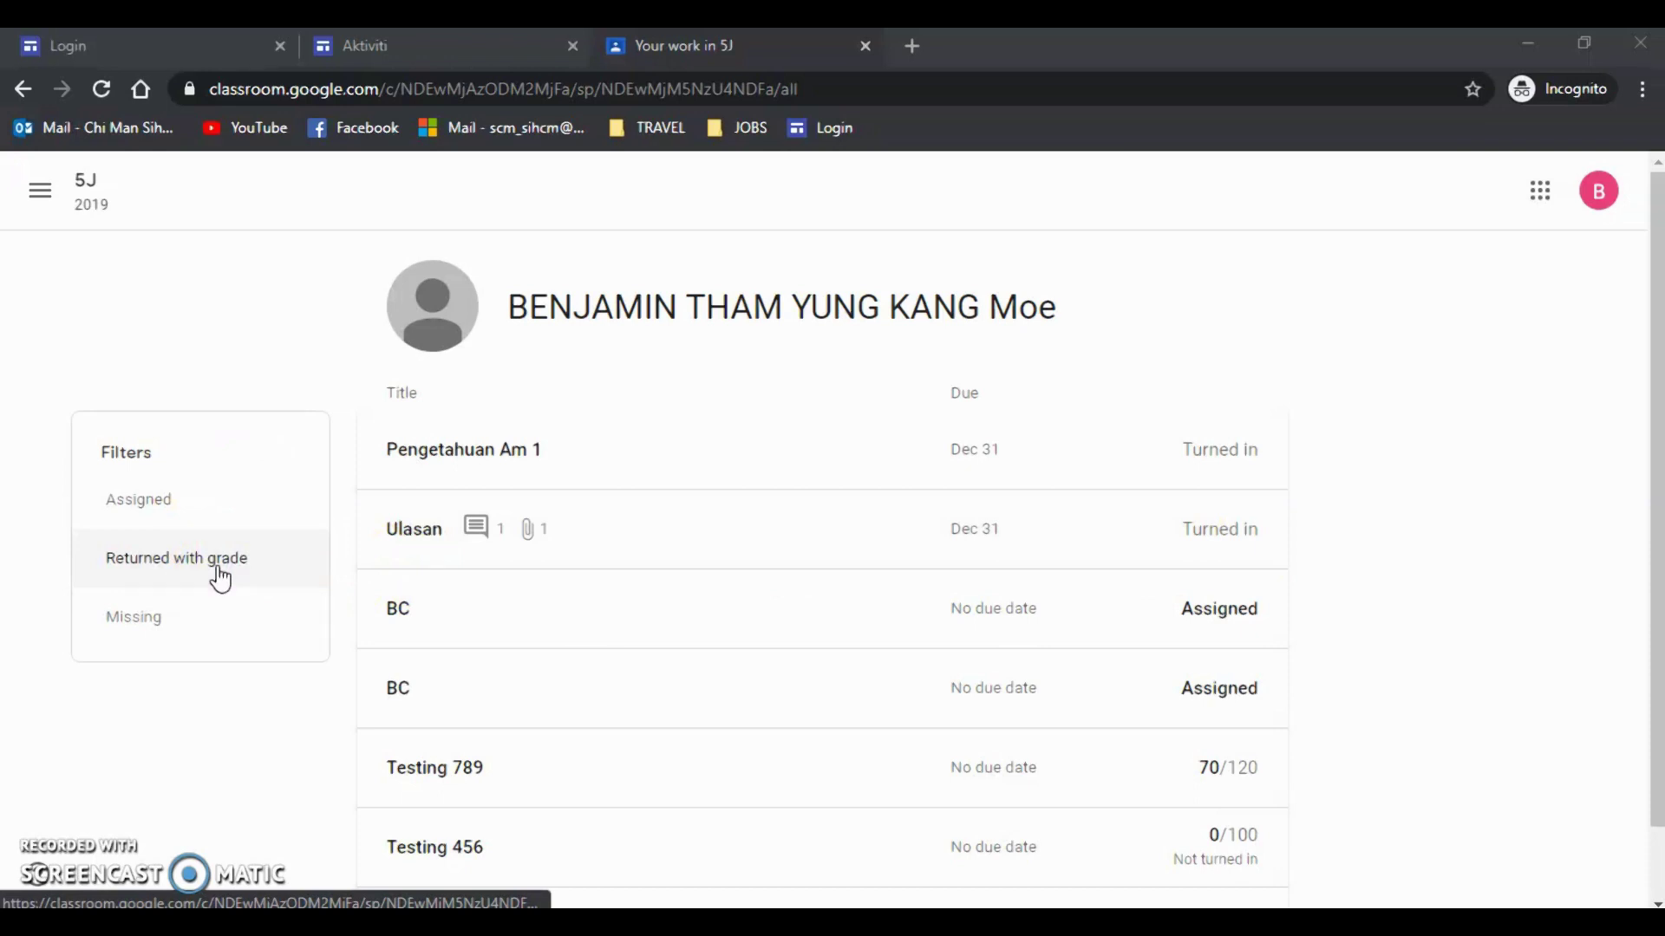
left_click(165, 558)
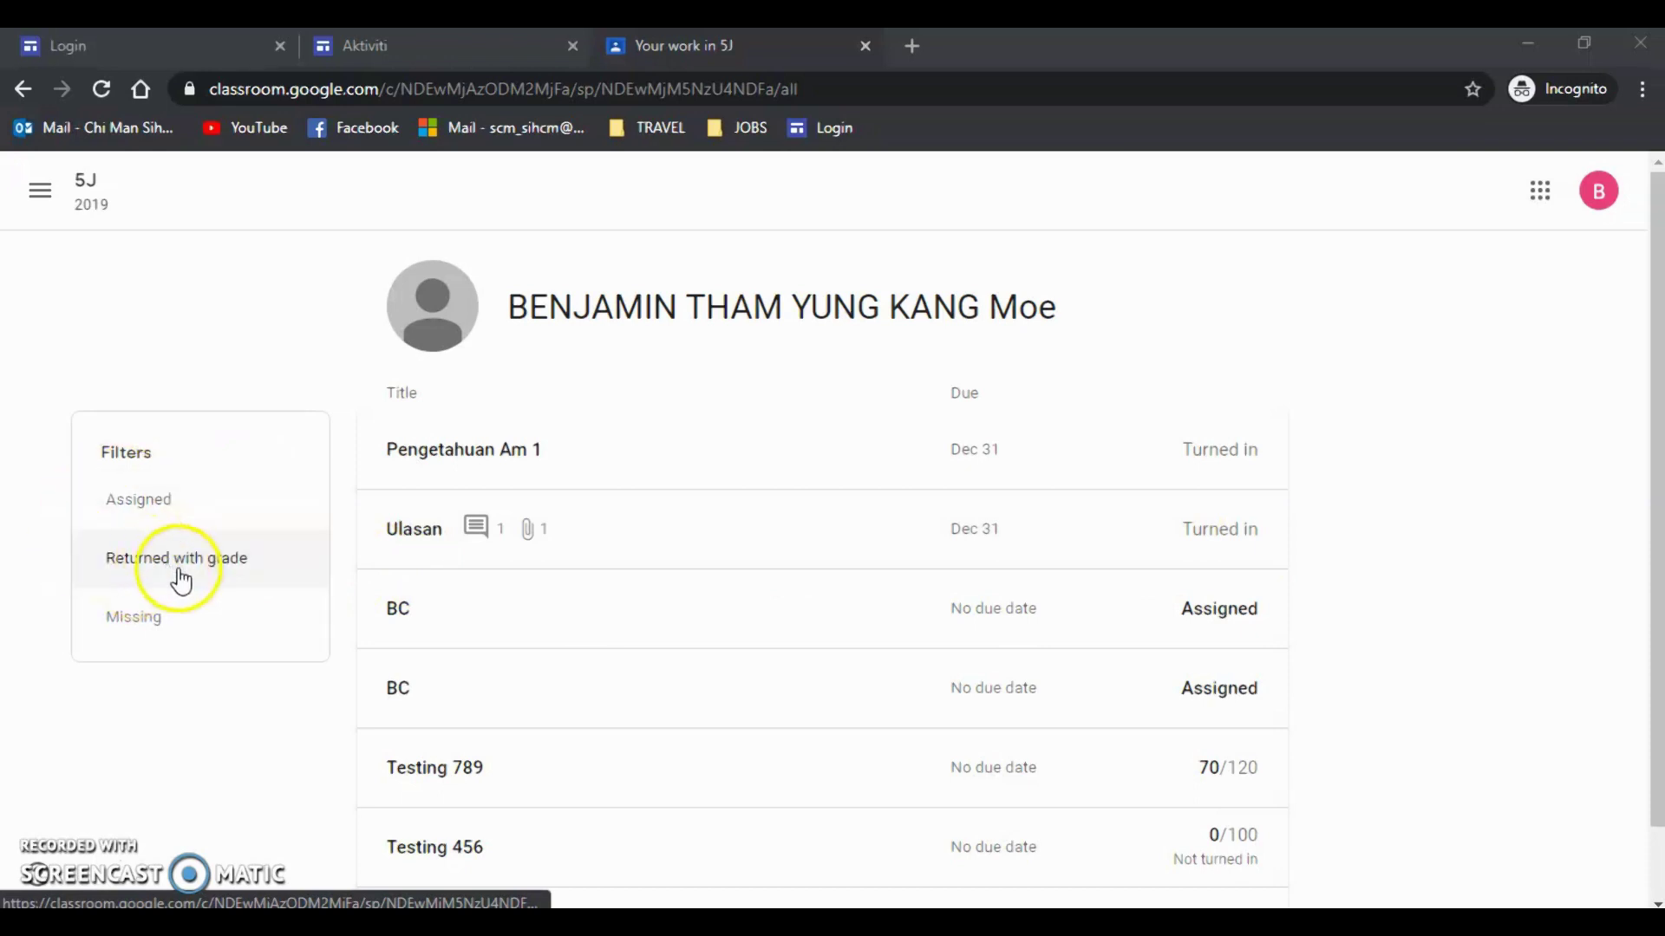